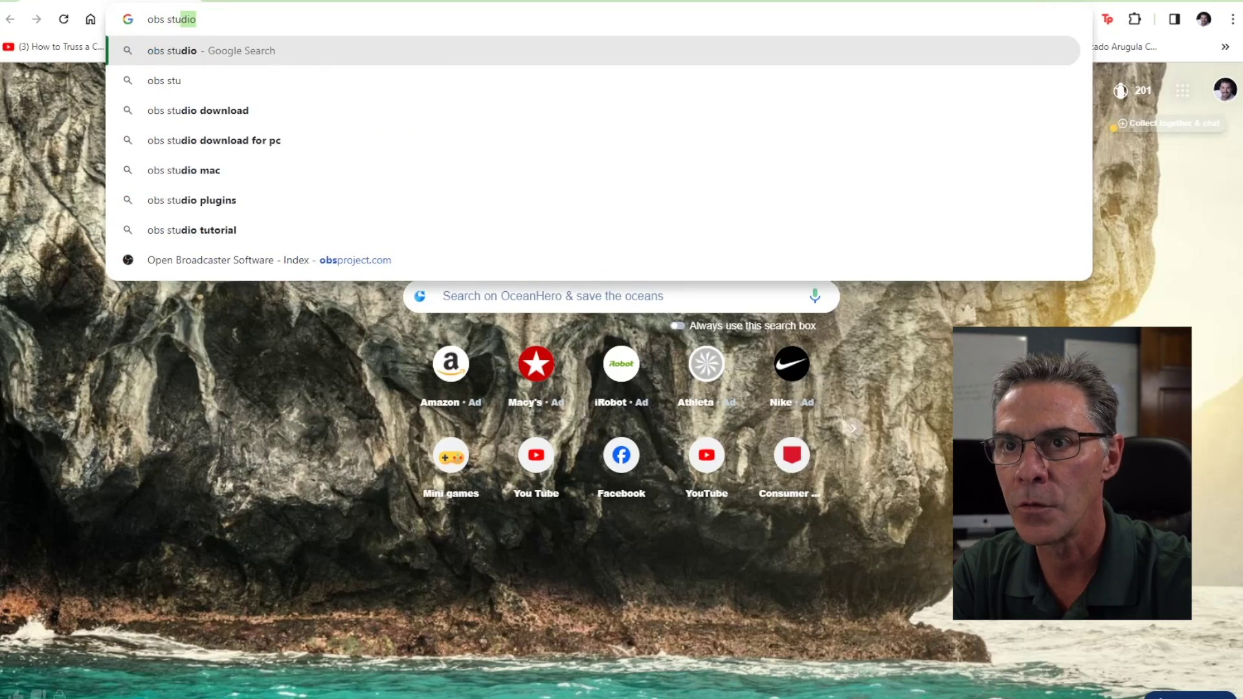
Search for 'obs studio' from the Chrome address bar.
{"action": "key", "text": "Return"}
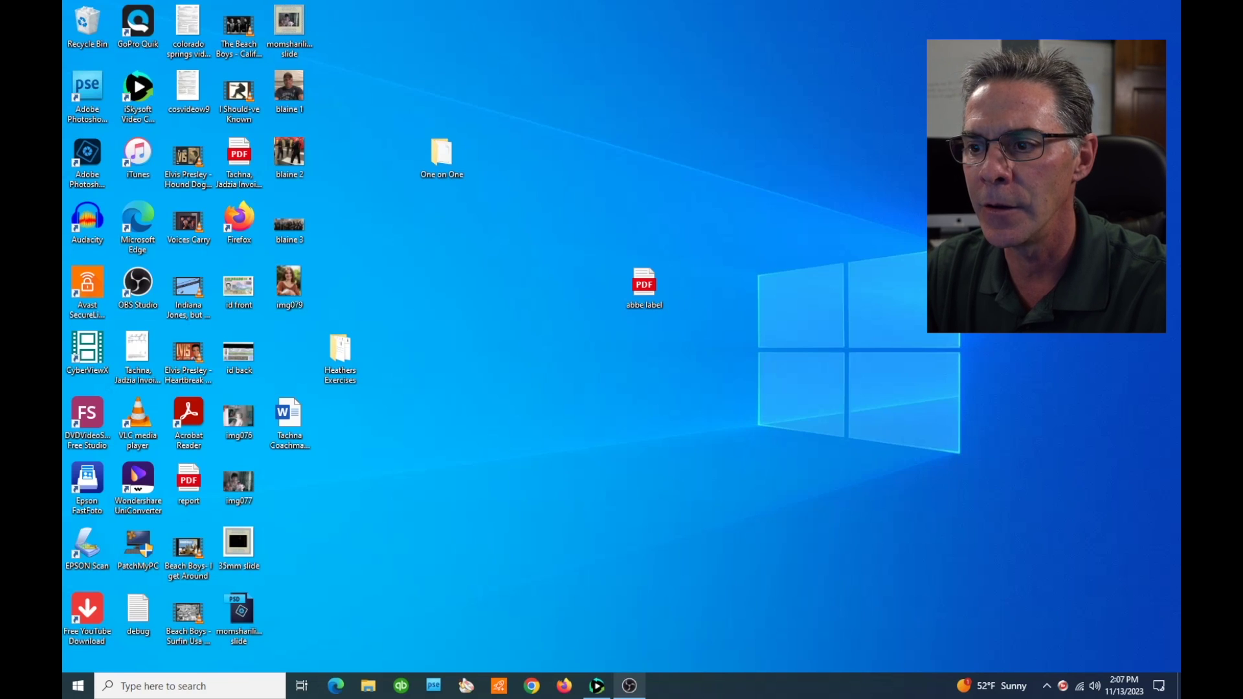
Switch back to the OBS Studio window showing the 8mm Tape profile.
{"action": "key", "text": "alt+Tab"}
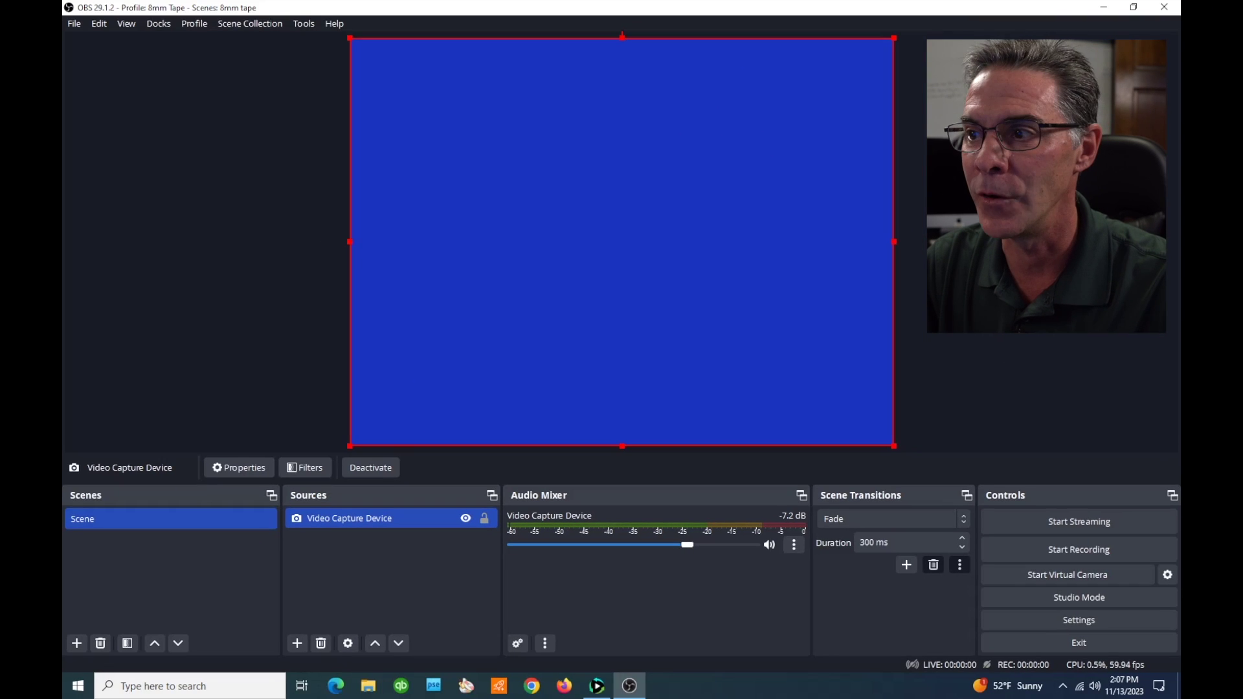
Shrink the blue capture source from its bottom-right corner toward the canvas centre.
{"action": "left_click_drag", "start_coordinate": [894, 446], "coordinate": [631, 240]}
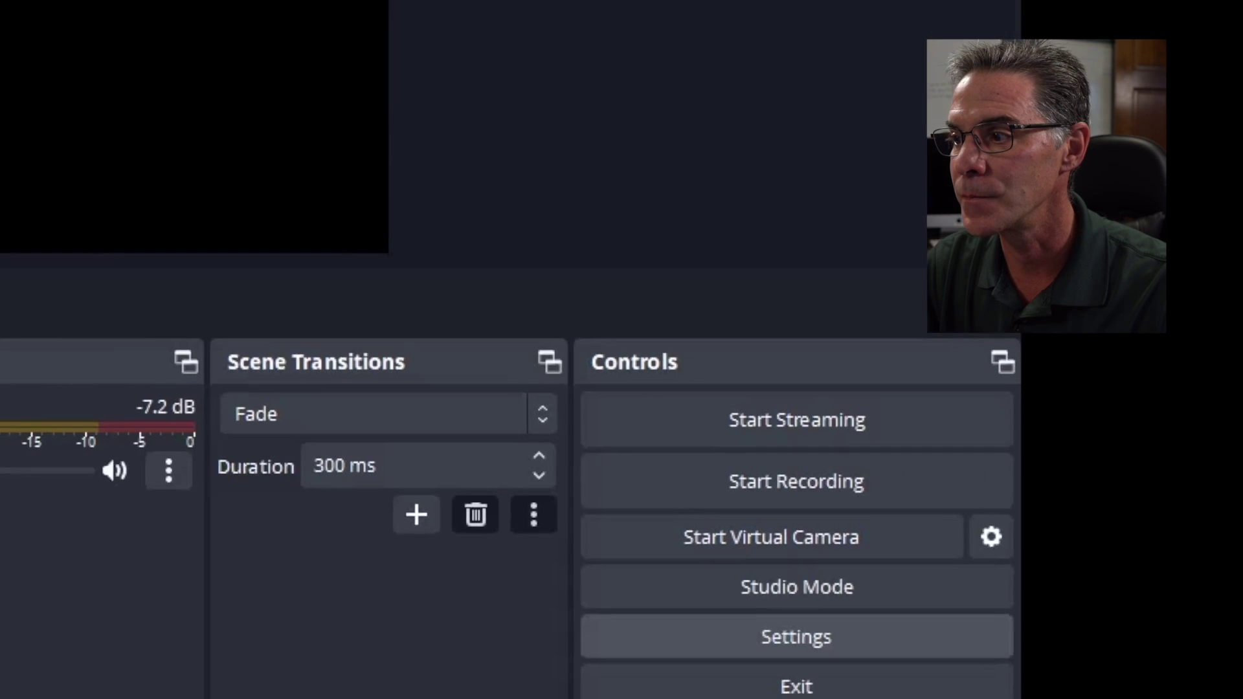
Open Settings and review the General page, leaving Language on English.
{"action": "left_click", "coordinate": [494, 653]}
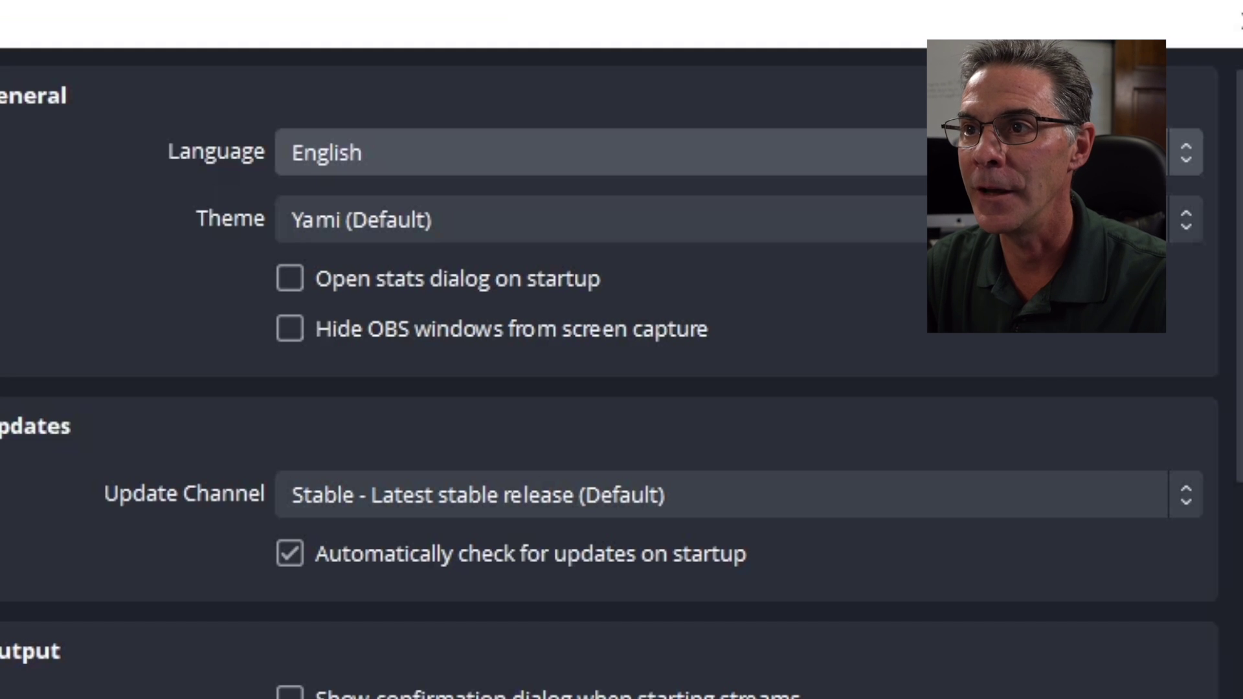
{"action": "key", "text": "alt+Down"}
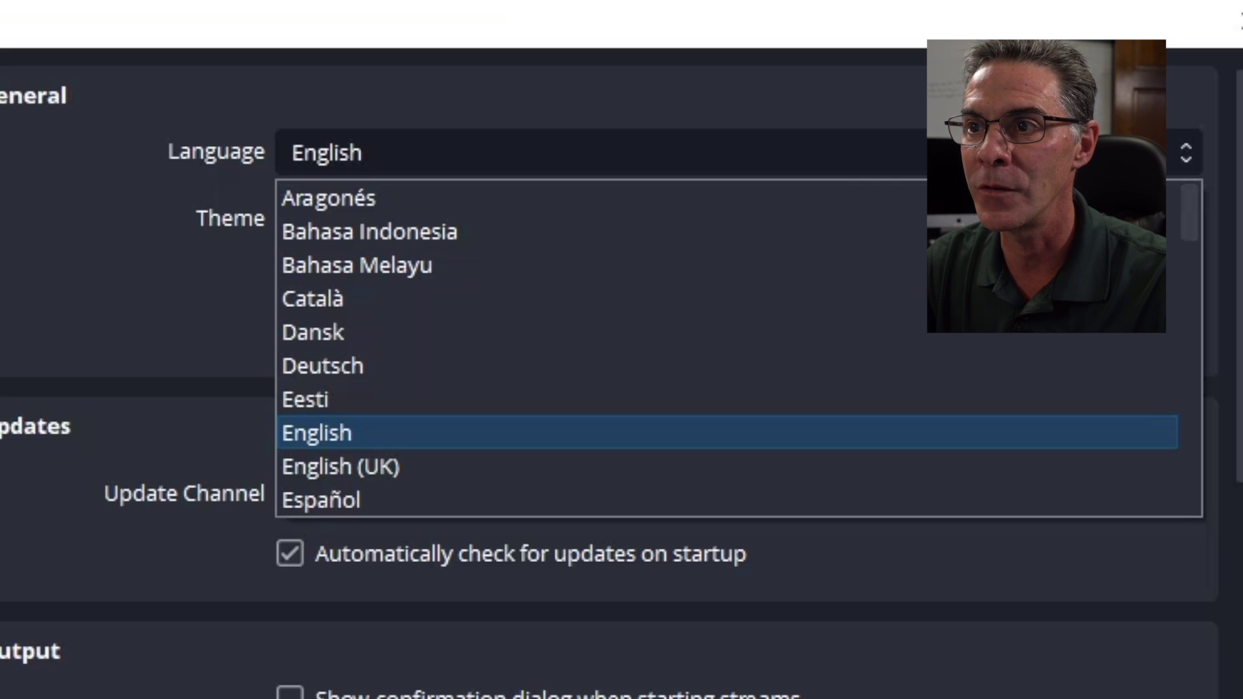
{"action": "key", "text": "Escape"}
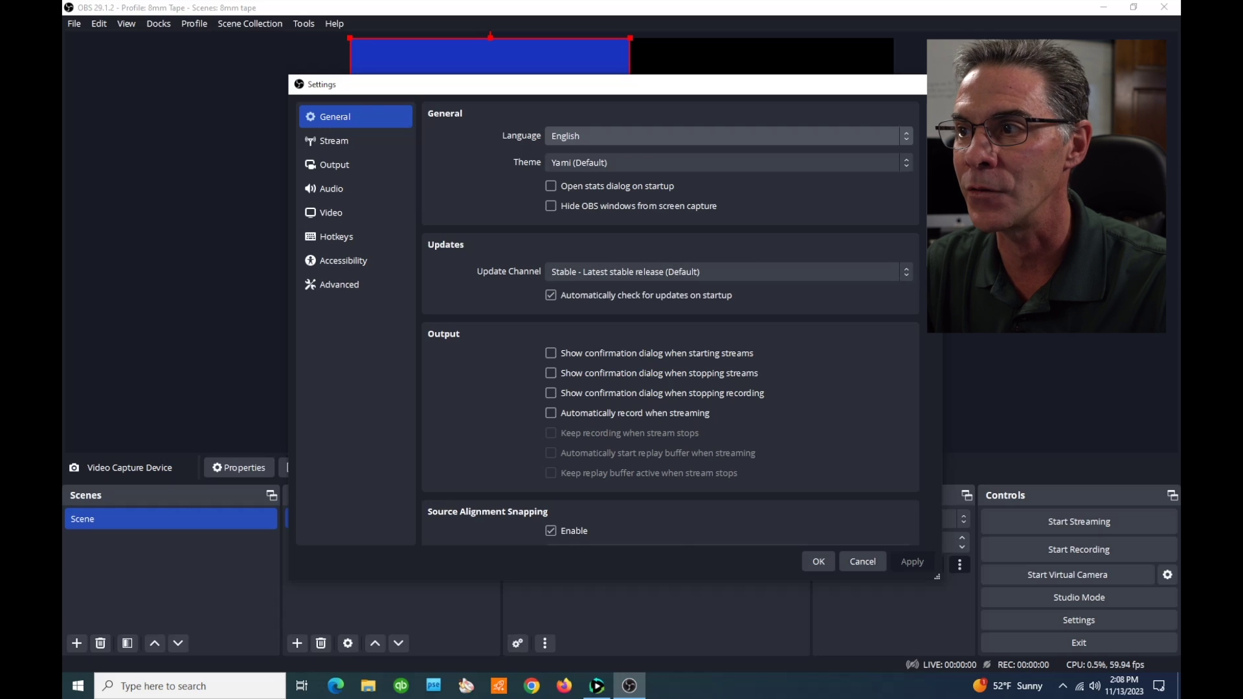
{"action": "scroll", "coordinate": [670, 324], "scroll_direction": "down", "scroll_amount": 5}
{"action": "scroll", "coordinate": [670, 323], "scroll_direction": "down", "scroll_amount": 3}
{"action": "scroll", "coordinate": [669, 324], "scroll_direction": "up", "scroll_amount": 3}
{"action": "scroll", "coordinate": [670, 323], "scroll_direction": "up", "scroll_amount": 5}
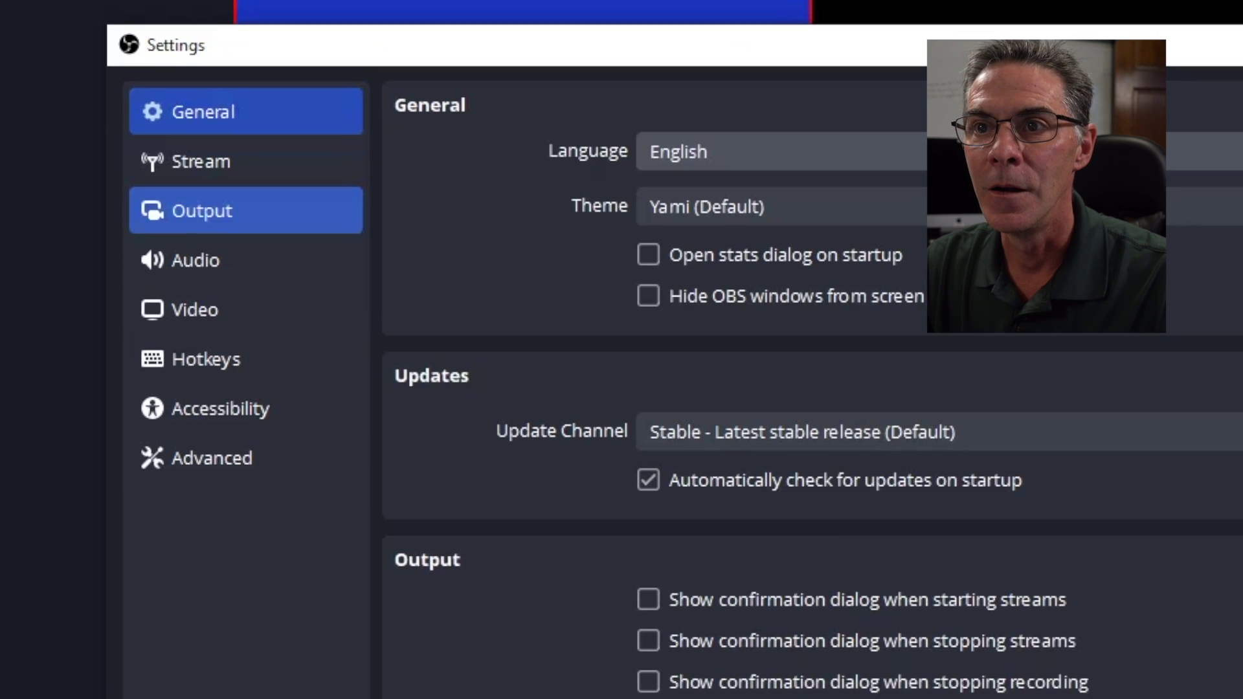
On the Output settings page, keep Output Mode on Simple.
{"action": "left_click", "coordinate": [188, 206]}
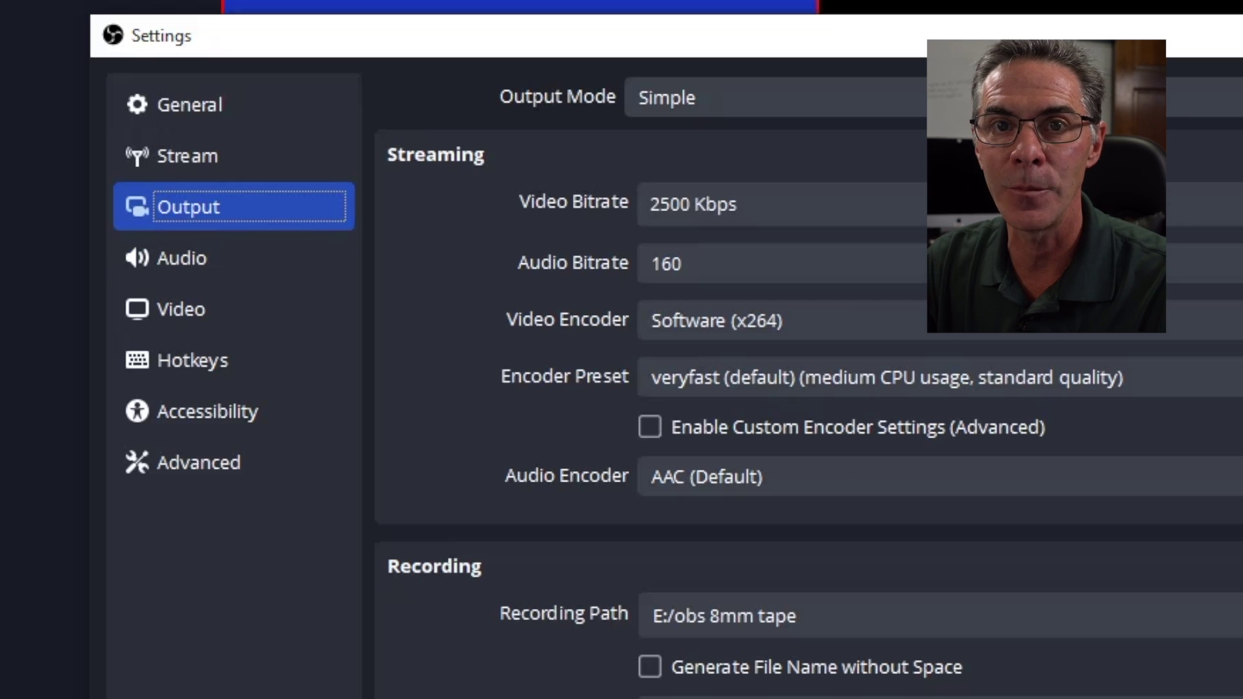
{"action": "left_click", "coordinate": [712, 97]}
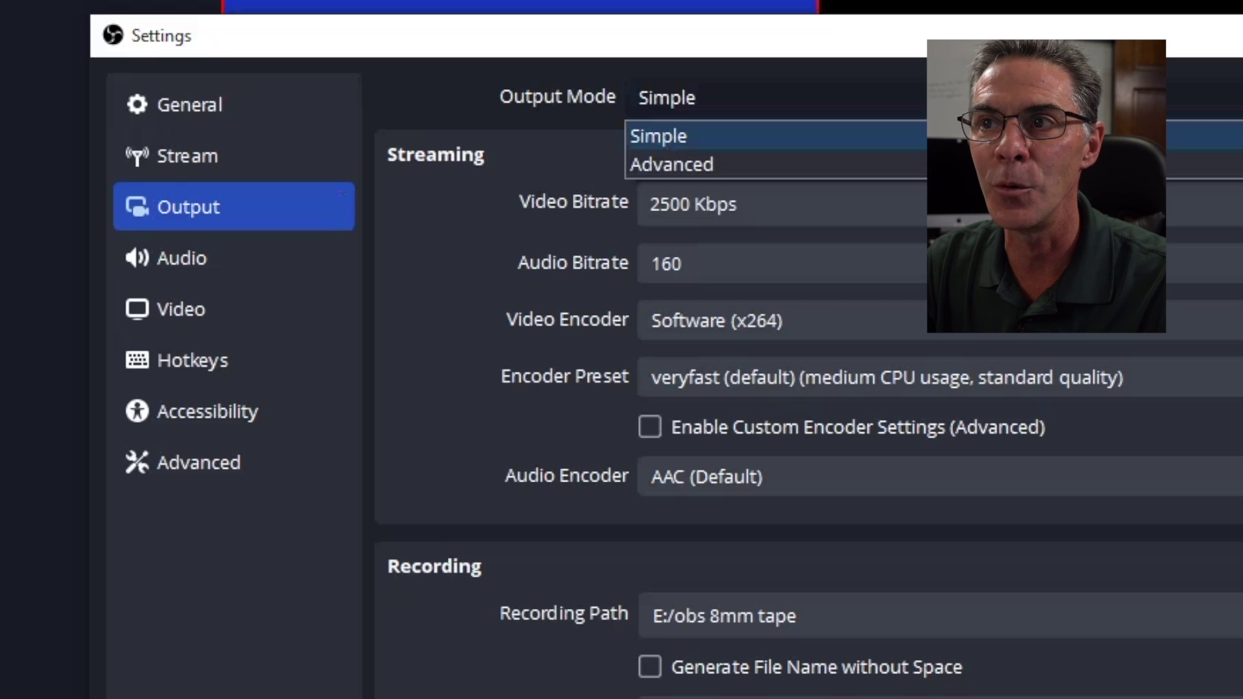
{"action": "left_click", "coordinate": [712, 97]}
{"action": "left_click", "coordinate": [712, 98]}
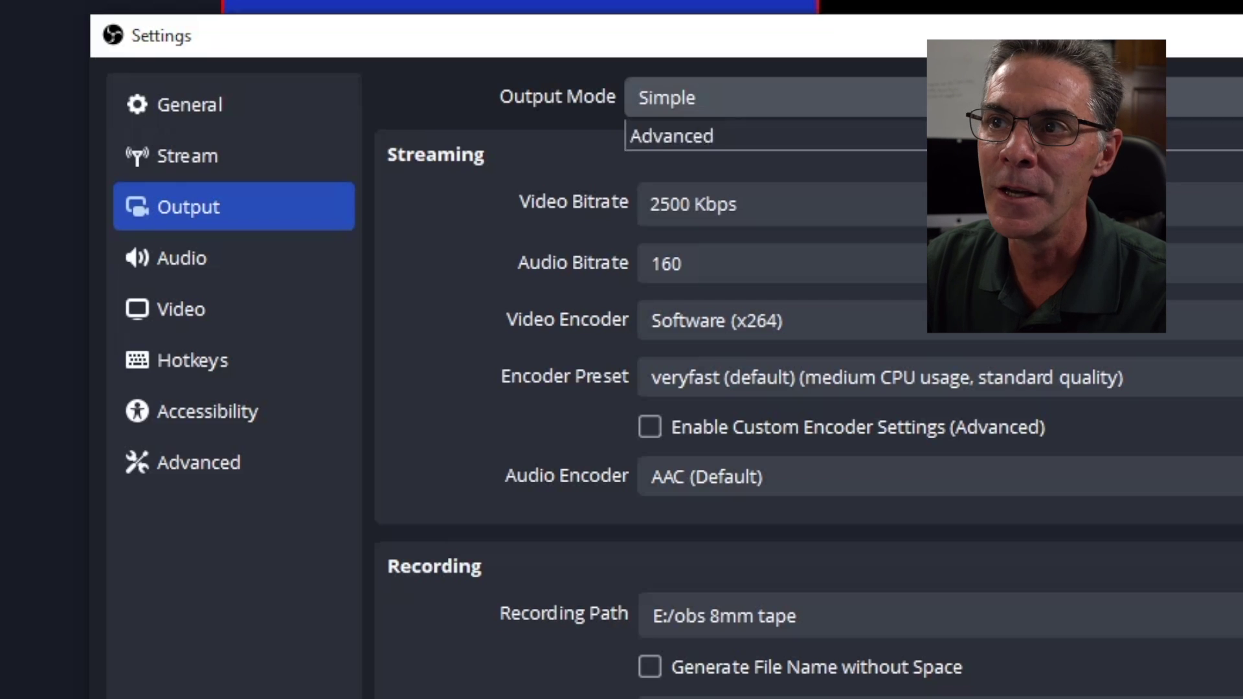
{"action": "key", "text": "Up"}
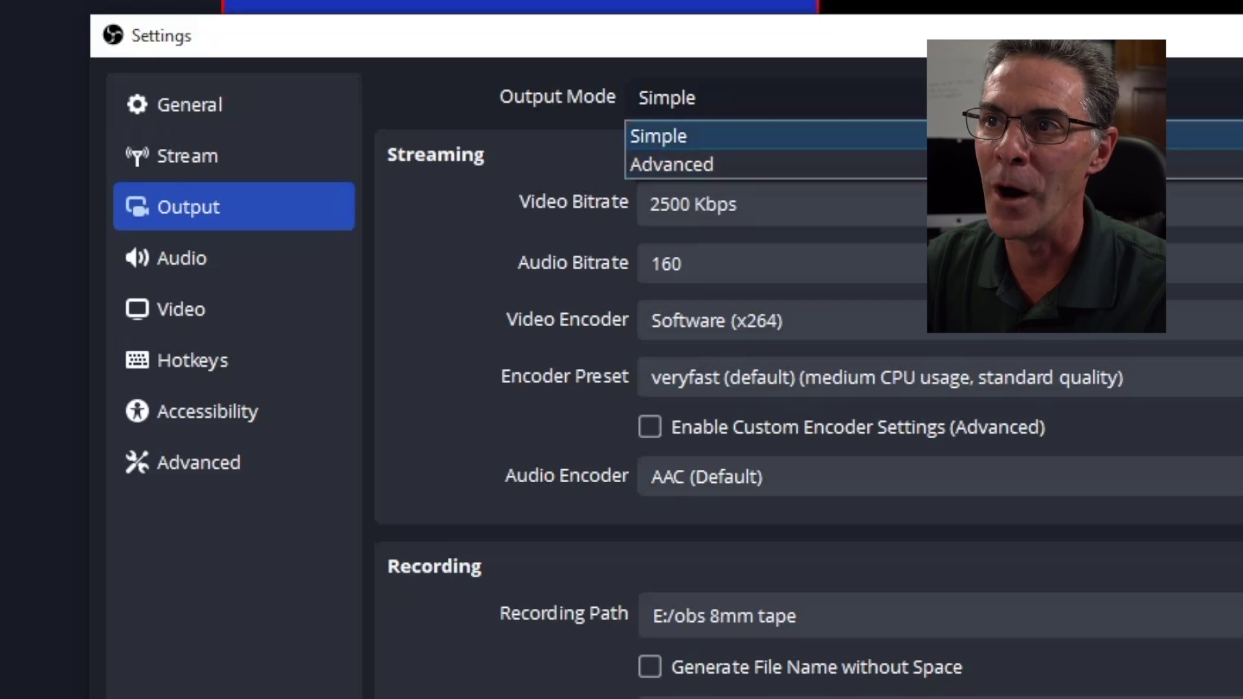
{"action": "key", "text": "Return"}
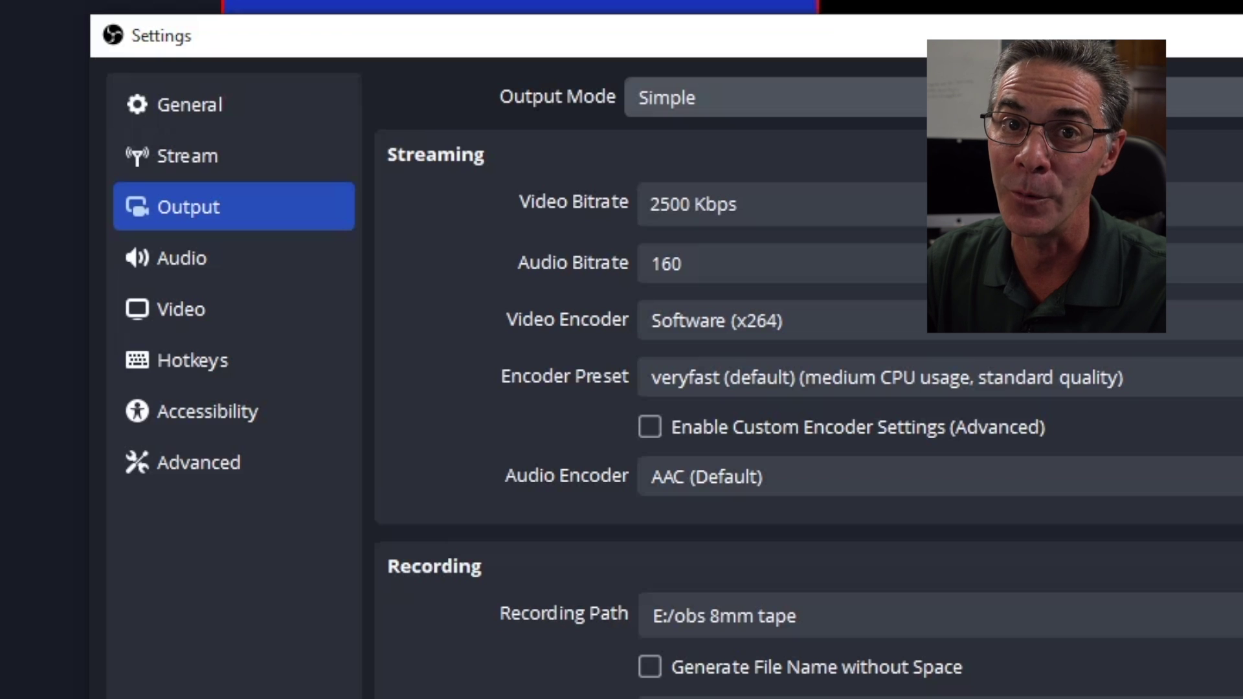
{"action": "scroll", "coordinate": [809, 388], "scroll_direction": "down", "scroll_amount": 2}
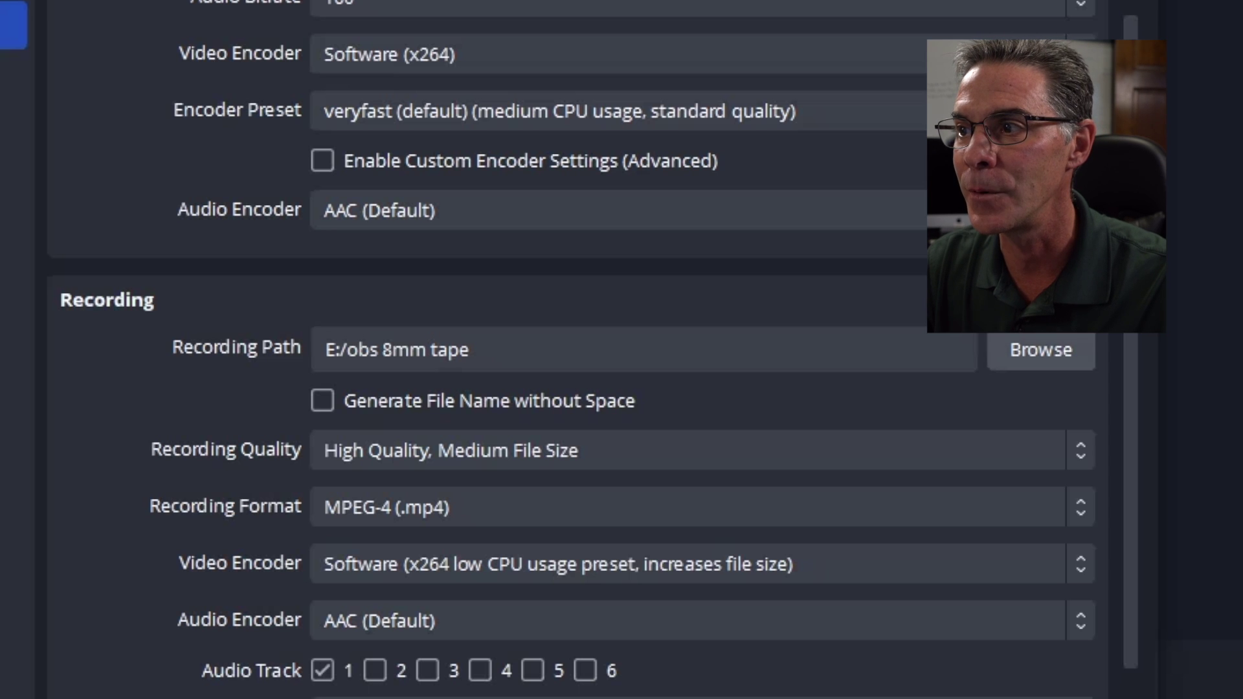
{"action": "left_click", "coordinate": [1040, 350]}
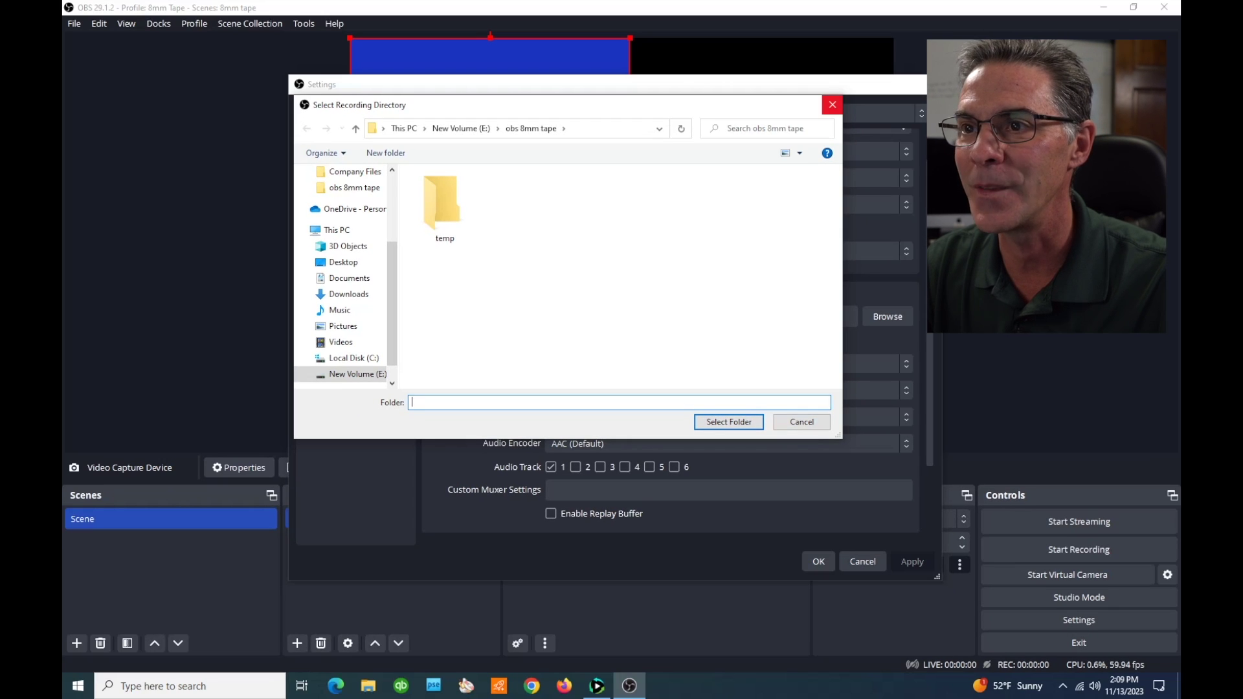
{"action": "key", "text": "Return"}
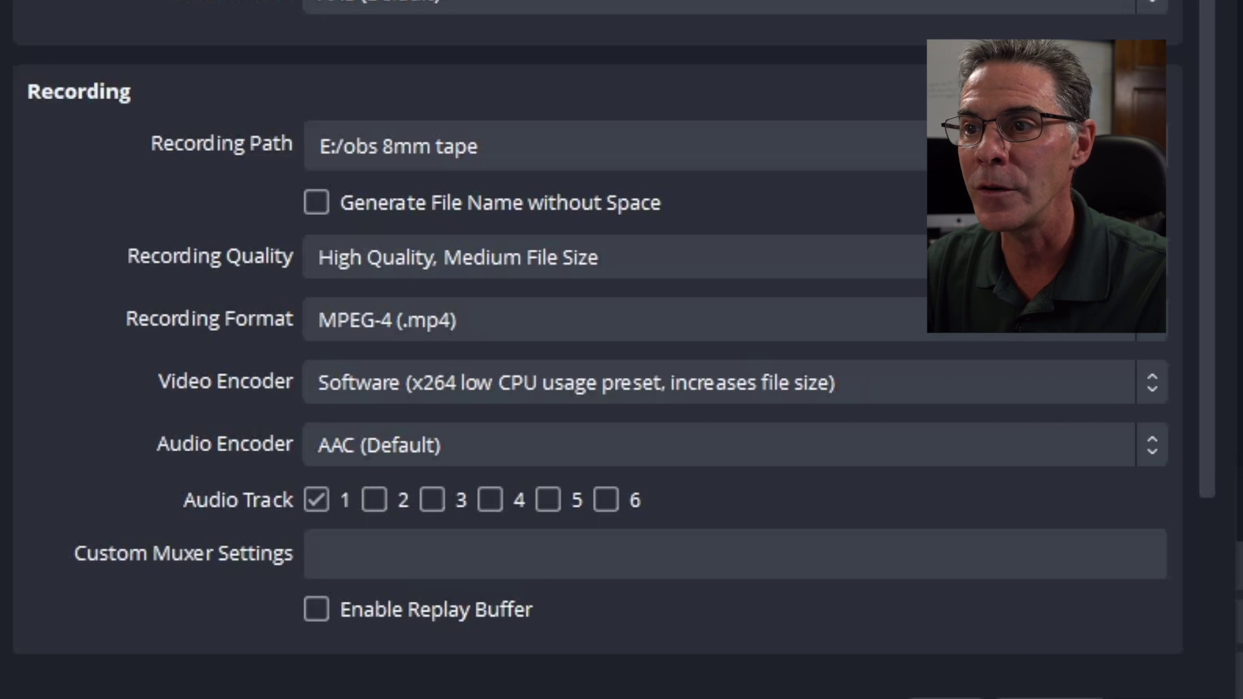
{"action": "left_click", "coordinate": [611, 257]}
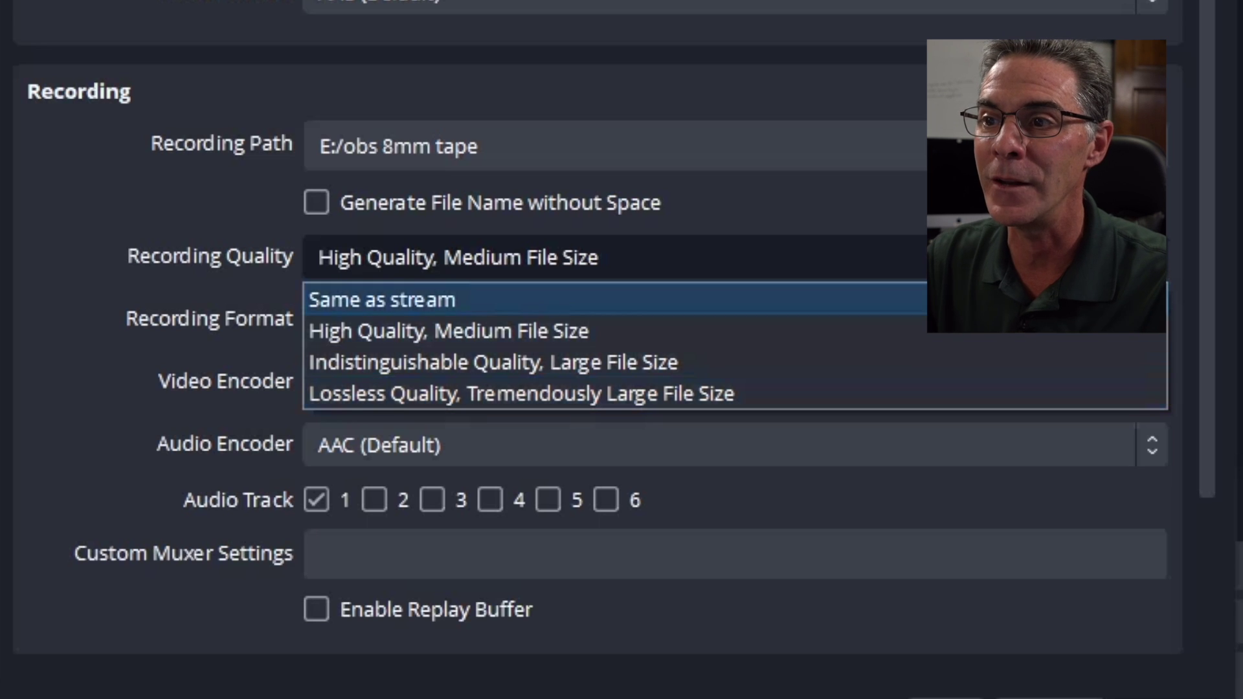
{"action": "left_click", "coordinate": [448, 331]}
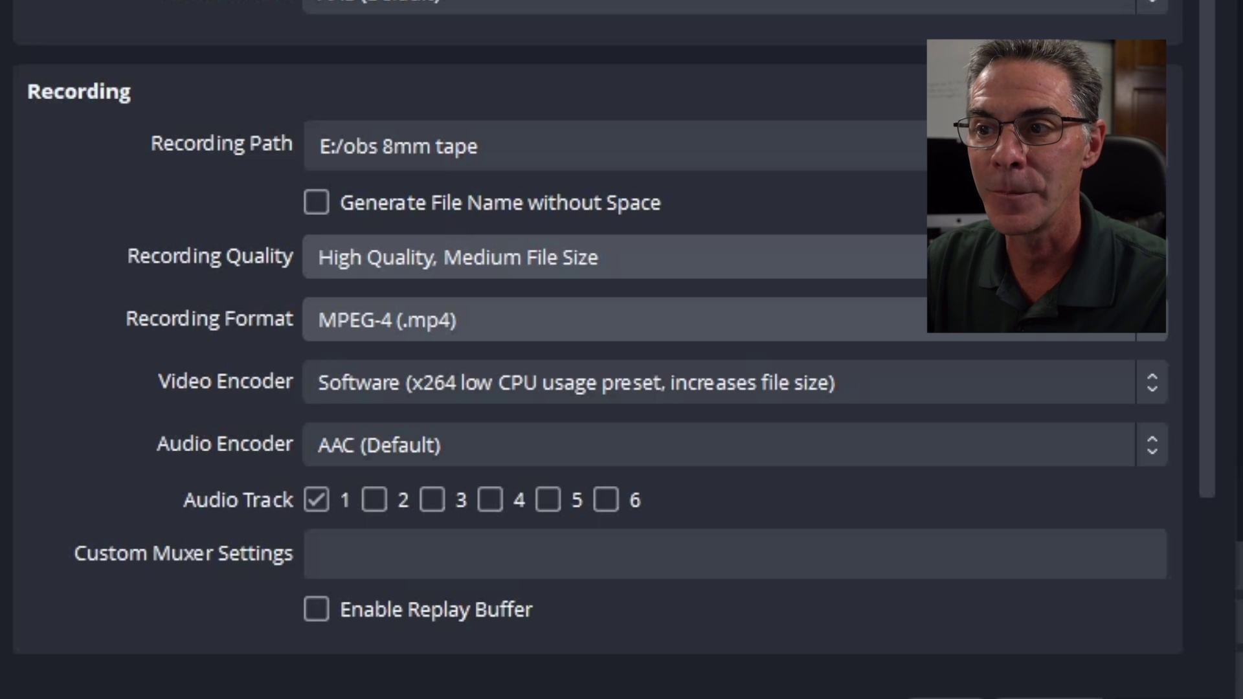
{"action": "left_click", "coordinate": [448, 319]}
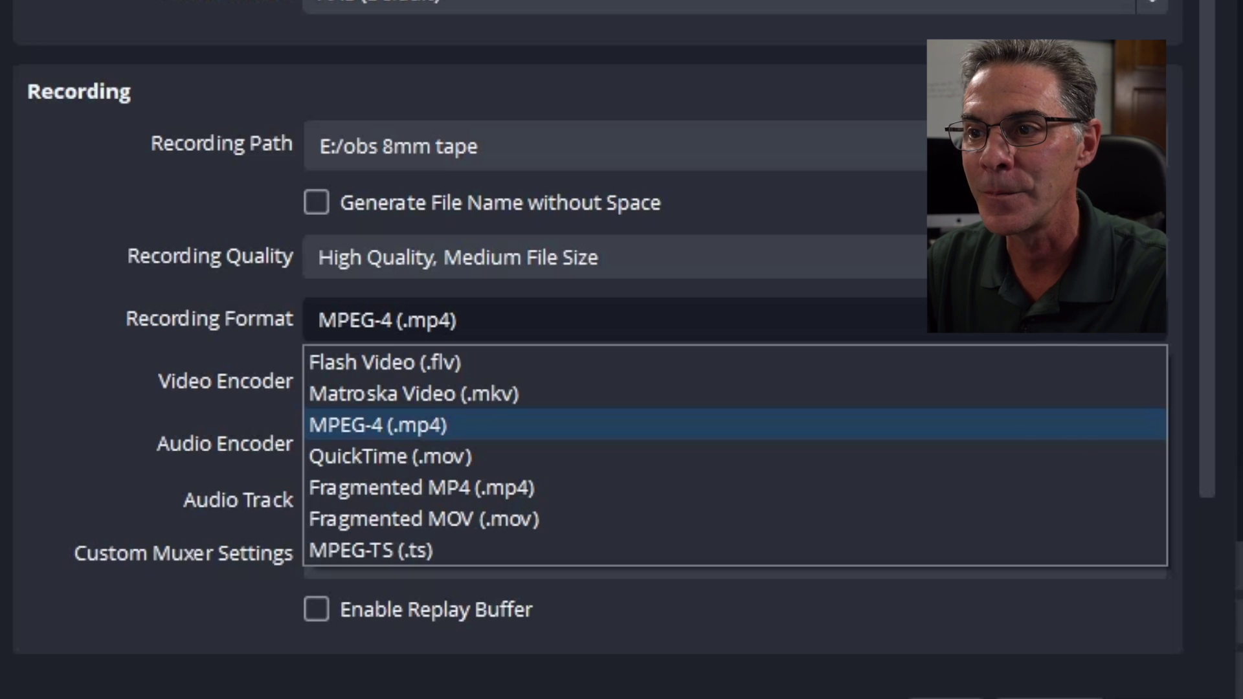
{"action": "left_click", "coordinate": [583, 425]}
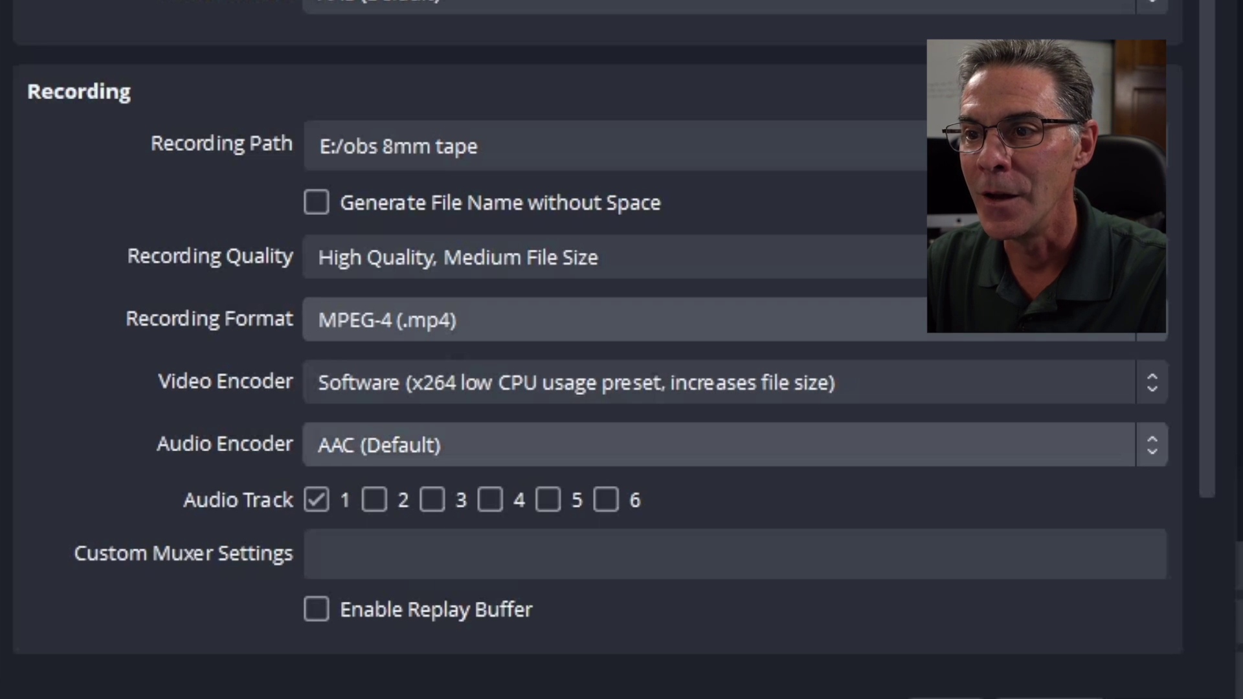
{"action": "left_click", "coordinate": [712, 445]}
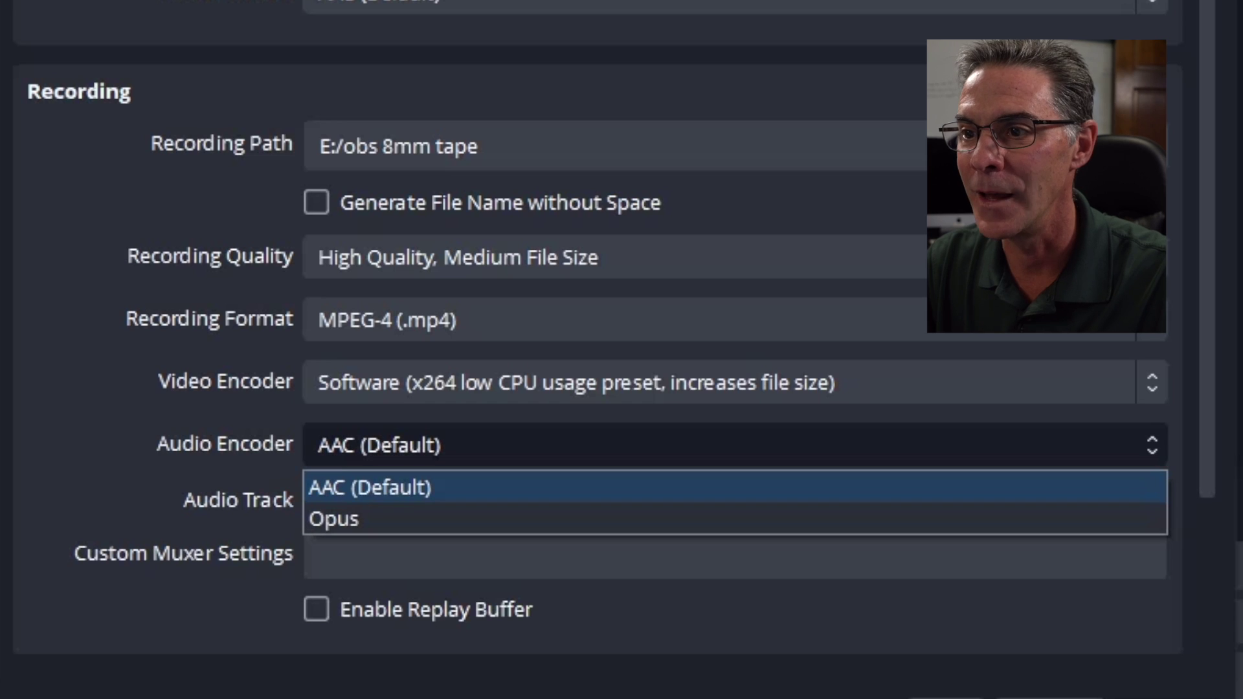
{"action": "key", "text": "Escape"}
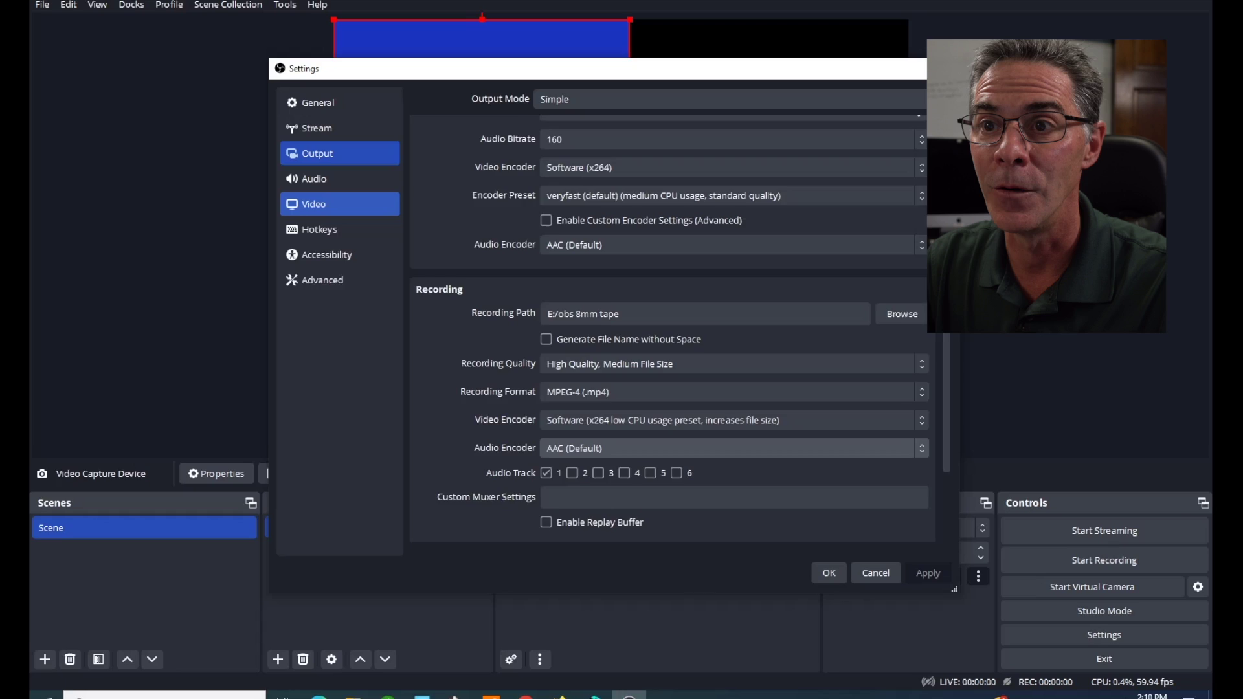
On the Video page, pick 1920x1080 as the base canvas resolution.
{"action": "left_click", "coordinate": [340, 203]}
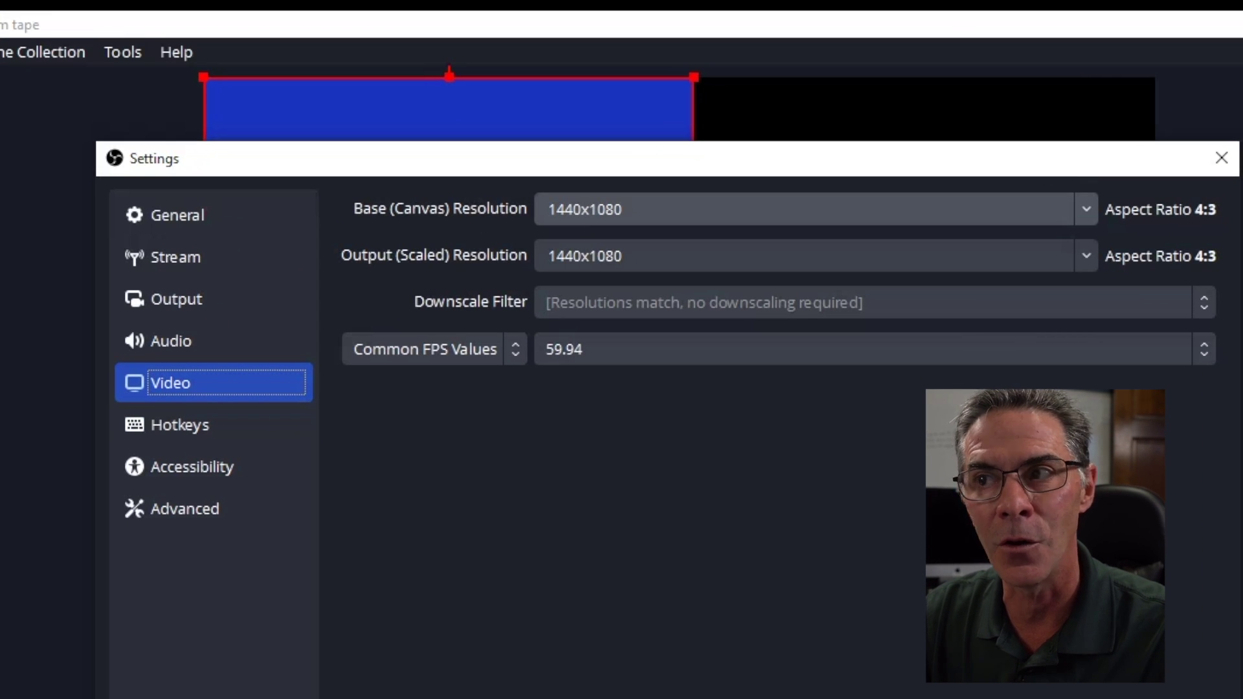
{"action": "key", "text": "Tab"}
{"action": "key", "text": "alt+Down"}
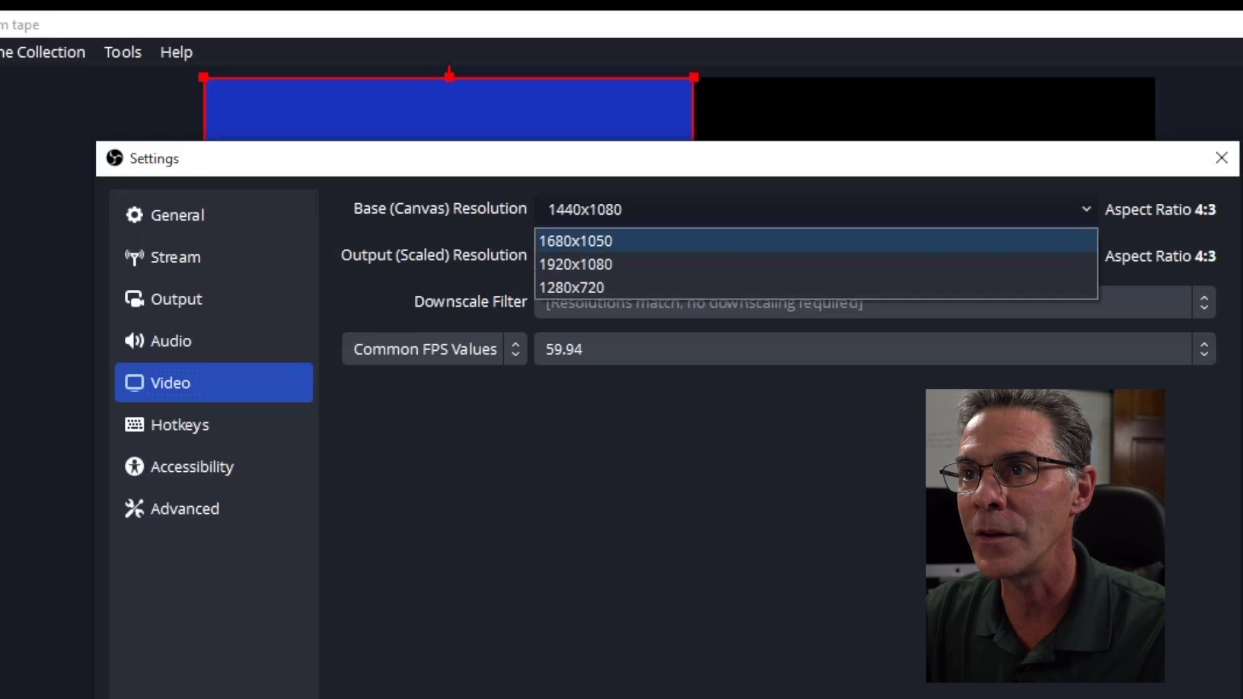
{"action": "key", "text": "Up"}
{"action": "key", "text": "Down"}
{"action": "key", "text": "Return"}
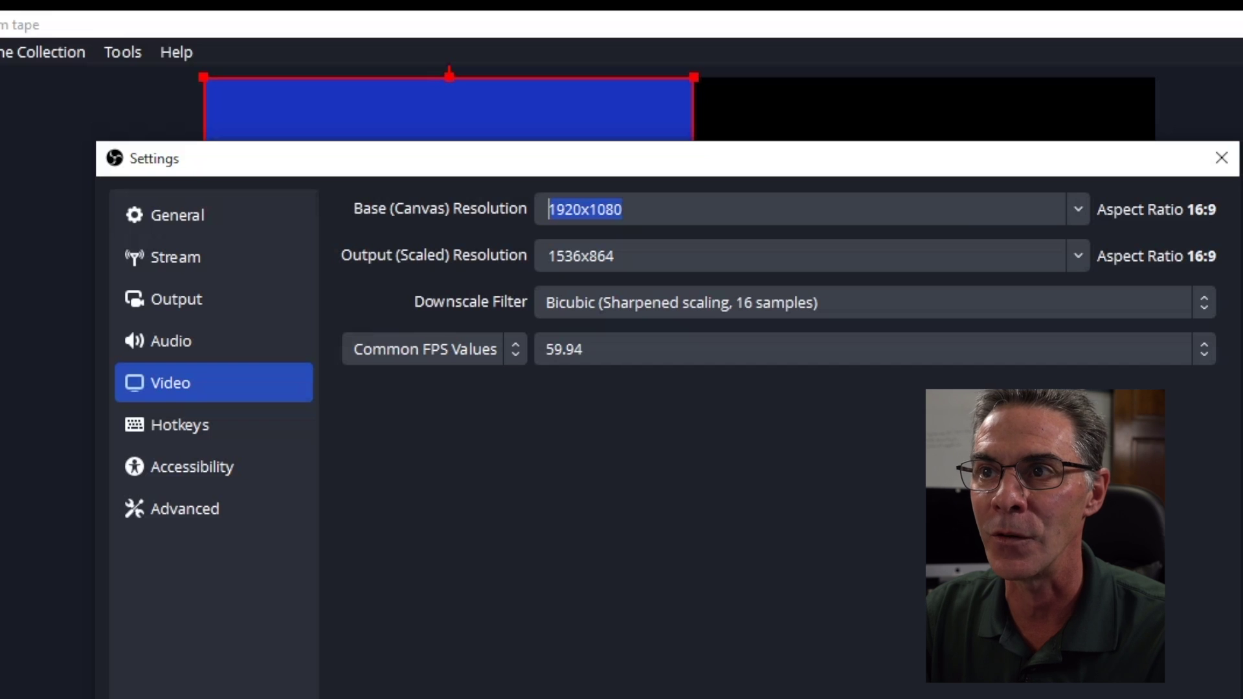
Retype the base canvas resolution as 1440x1080.
{"action": "key", "text": "Down"}
{"action": "type", "text": "140"}
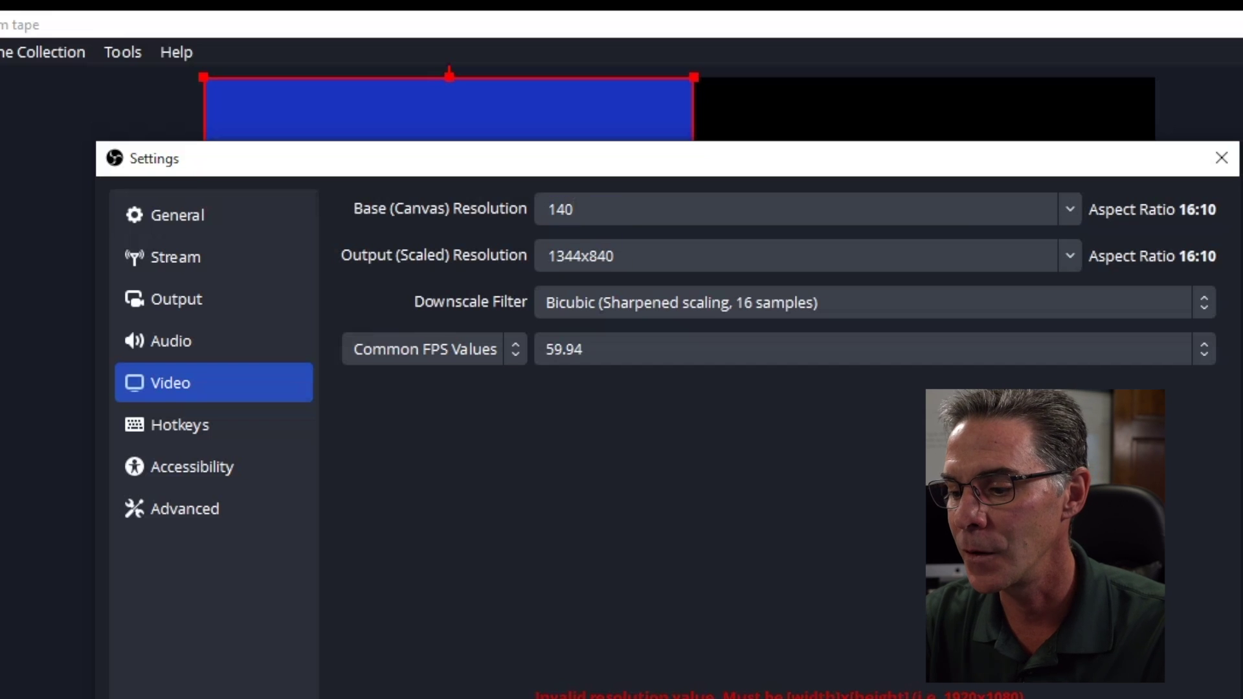
{"action": "key", "text": "BackSpace"}
{"action": "type", "text": "40"}
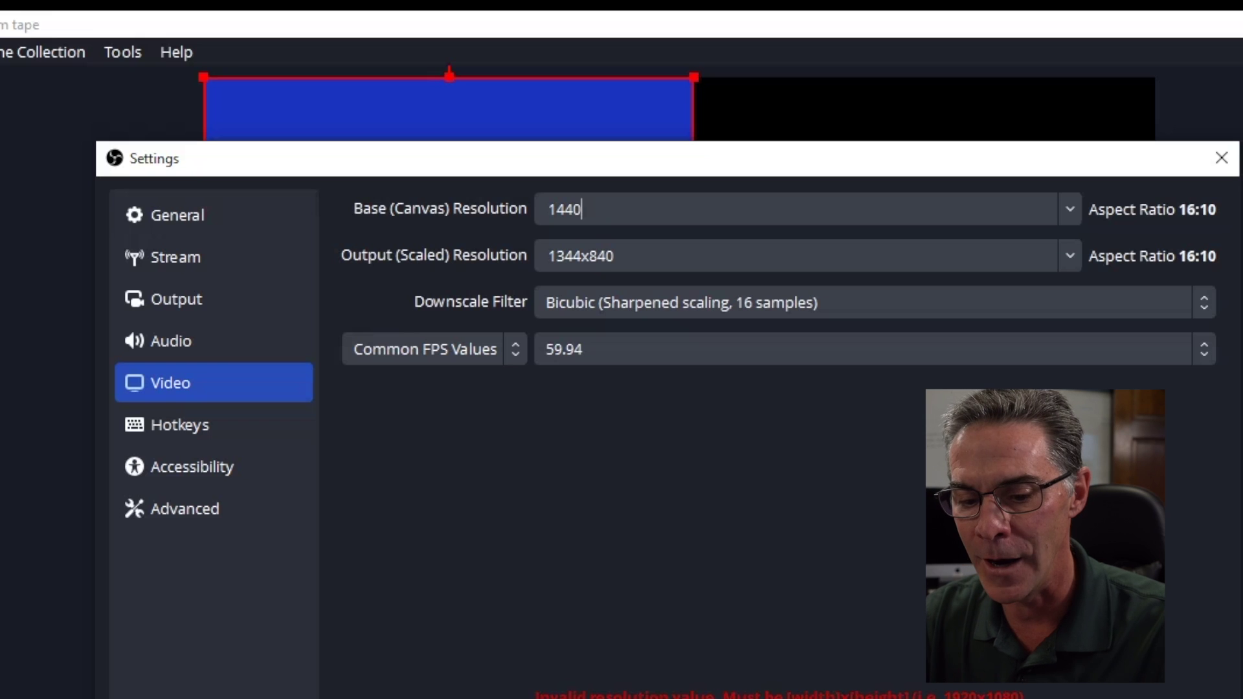
{"action": "type", "text": "x"}
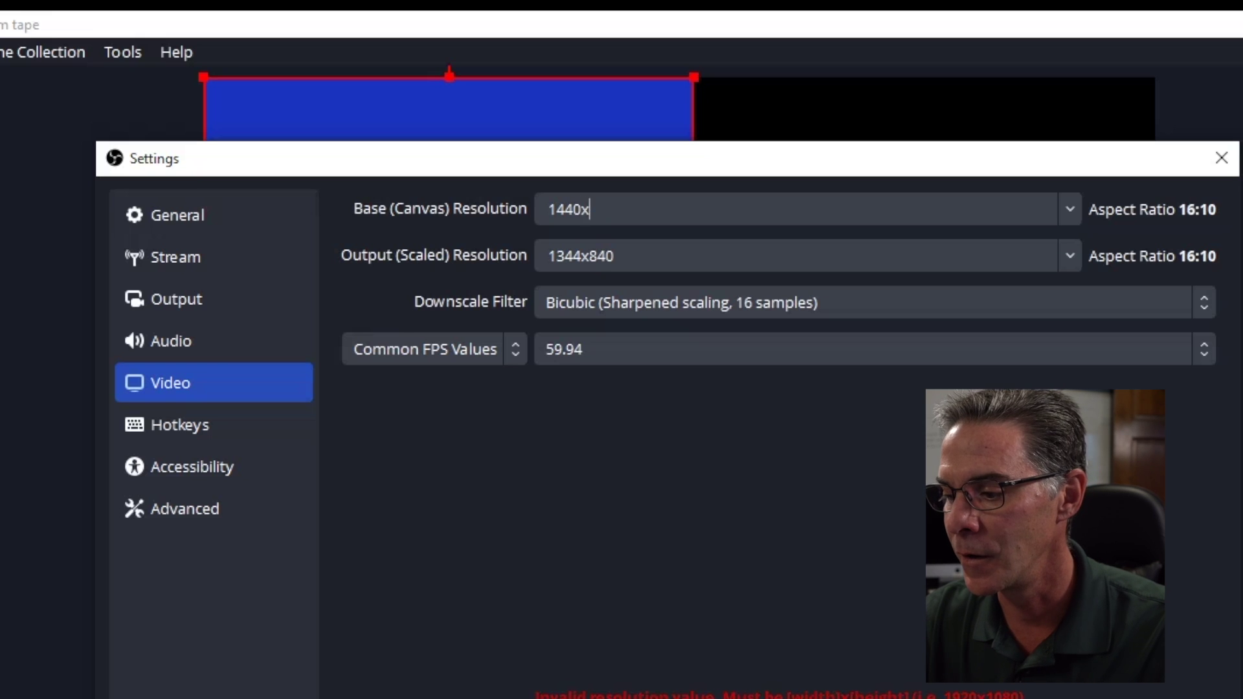
{"action": "type", "text": "1080"}
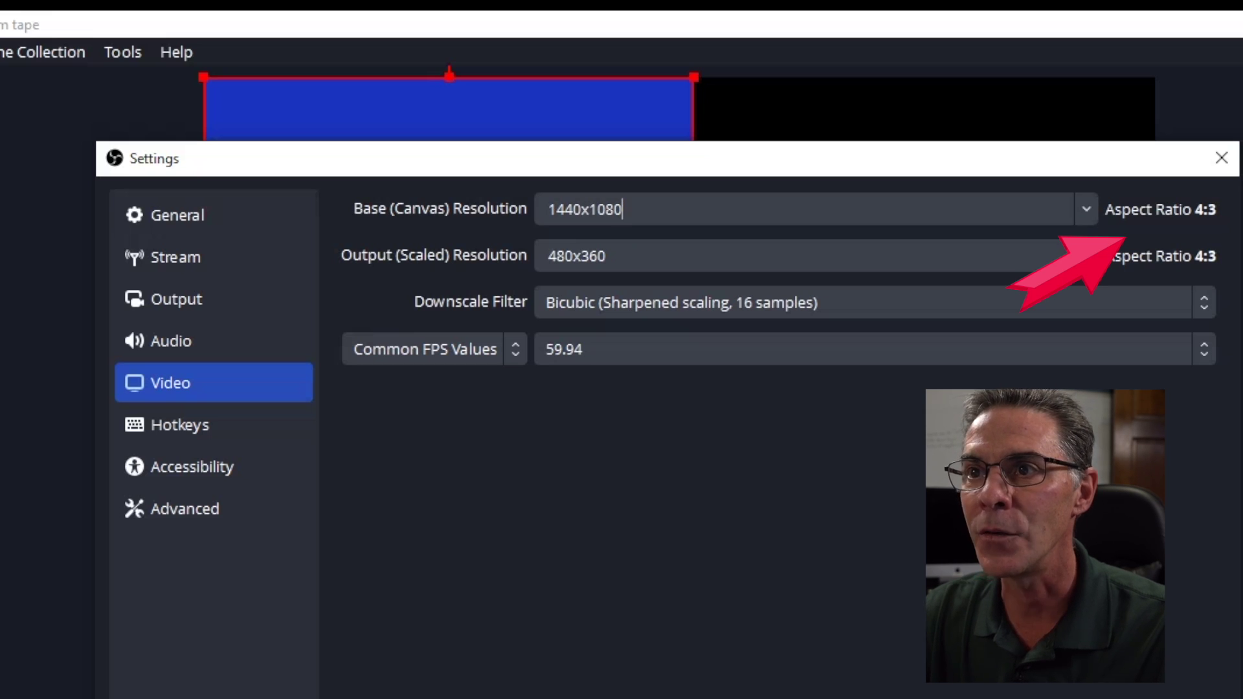
Replace the output scaled resolution with 1440x1080 to match the base canvas.
{"action": "left_click", "coordinate": [606, 256]}
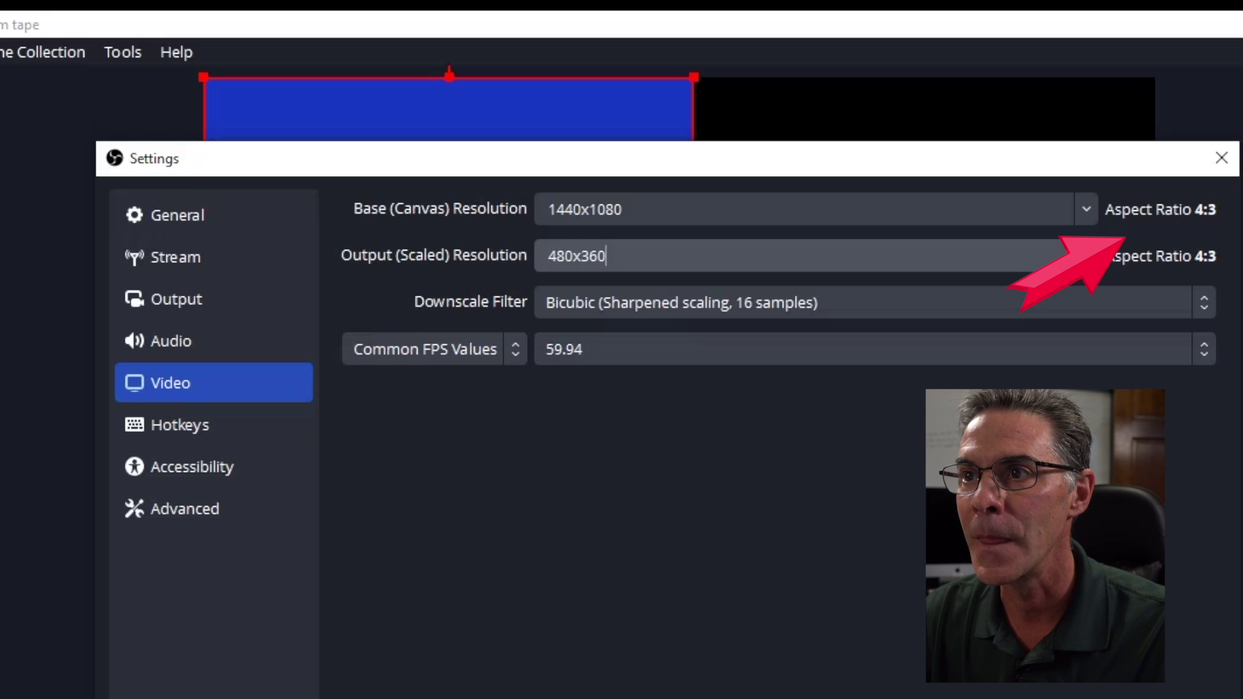
{"action": "key", "text": "shift+Home"}
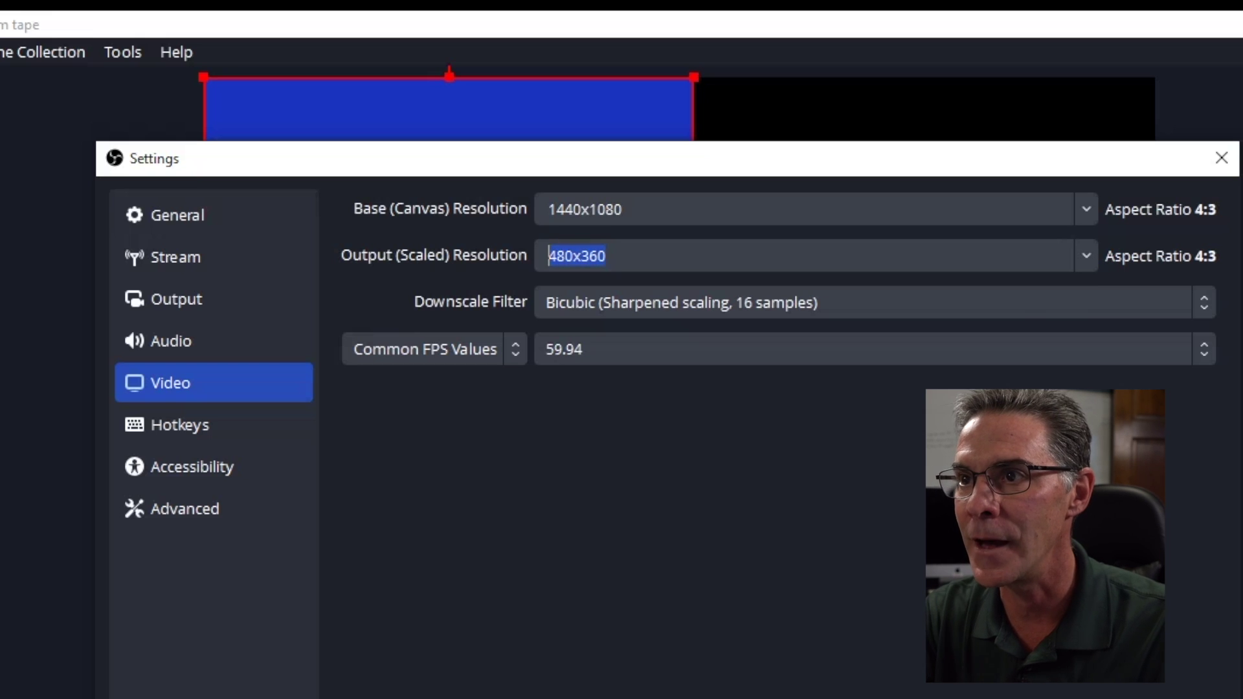
{"action": "key", "text": "BackSpace"}
{"action": "key", "text": "Down"}
{"action": "type", "text": "14"}
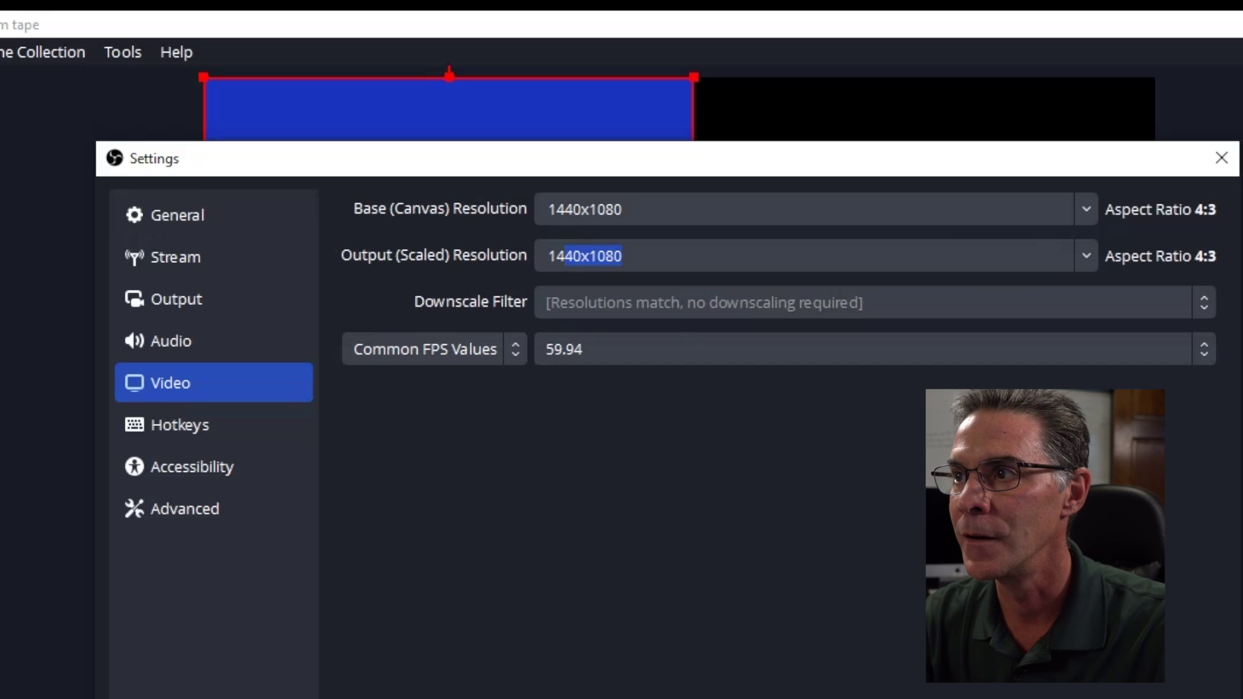
{"action": "key", "text": "Tab"}
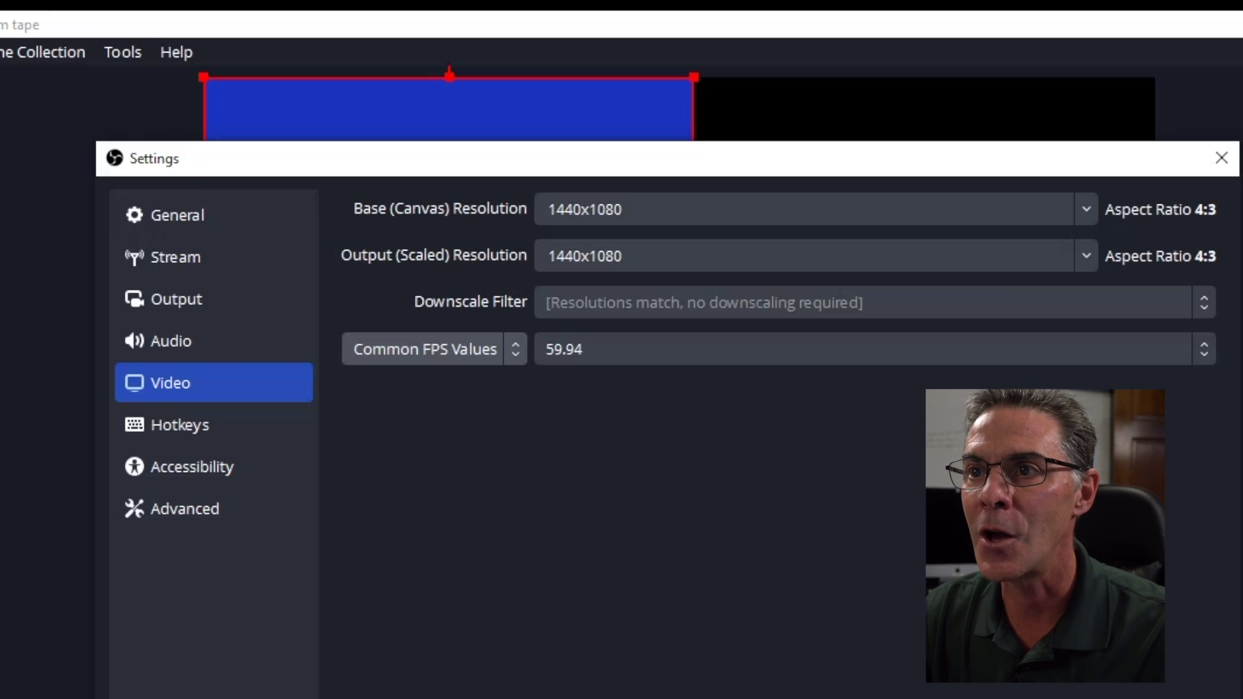
Keep the frame rate at 59.94 FPS, then apply and save the video settings.
{"action": "left_click", "coordinate": [873, 349]}
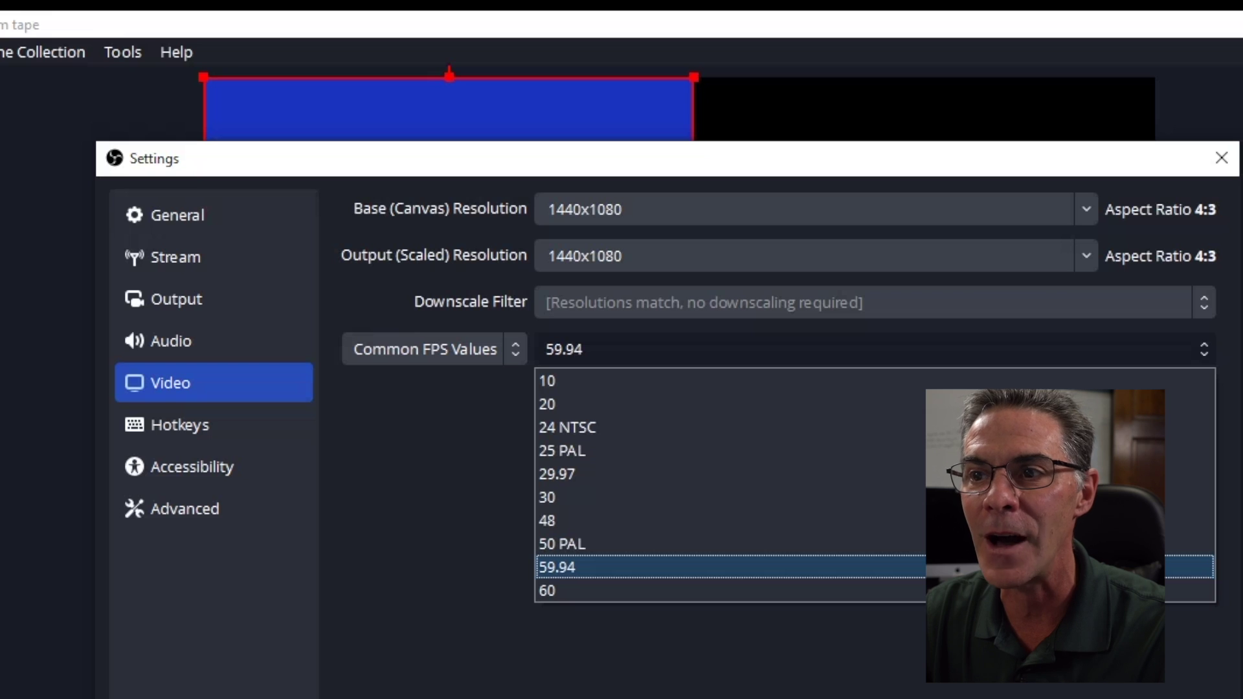
{"action": "key", "text": "Escape"}
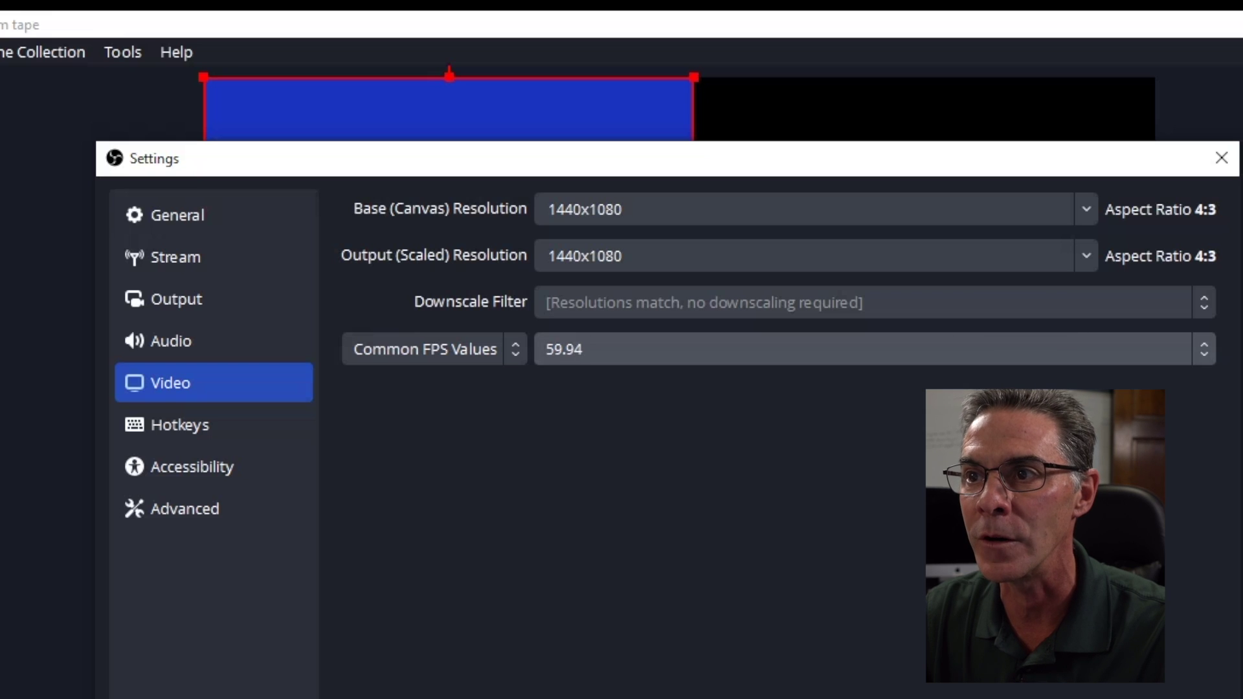
{"action": "key", "text": "alt+Down"}
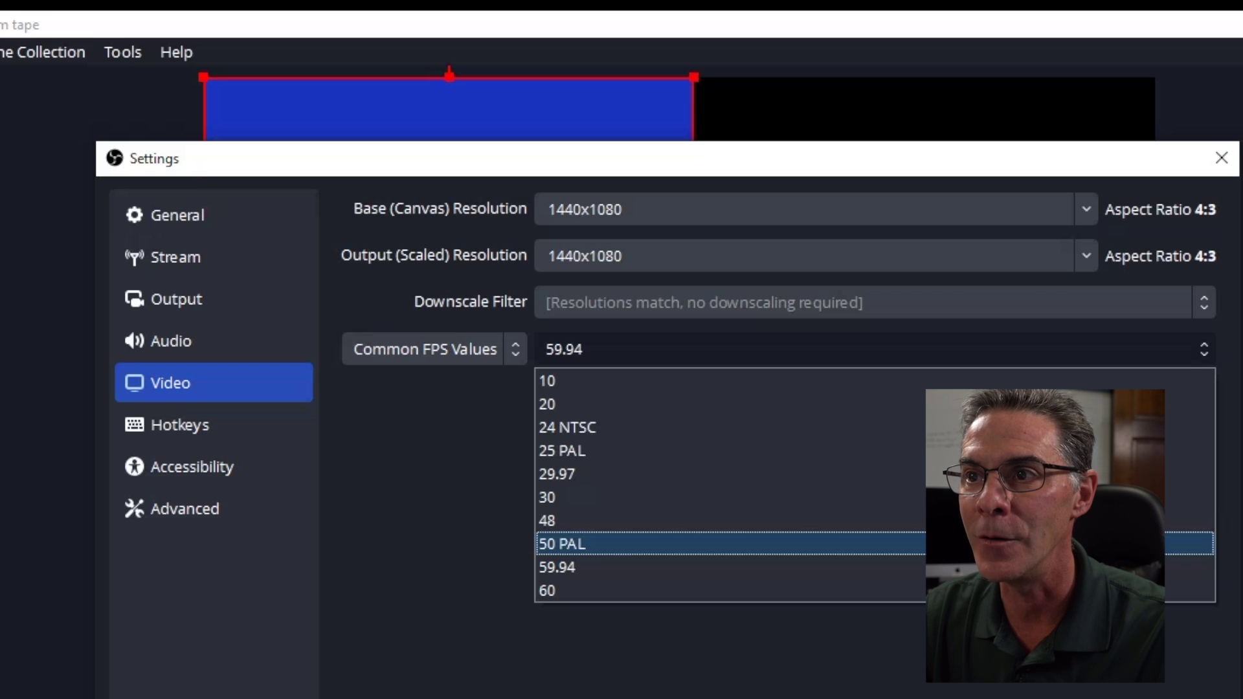
{"action": "key", "text": "Return"}
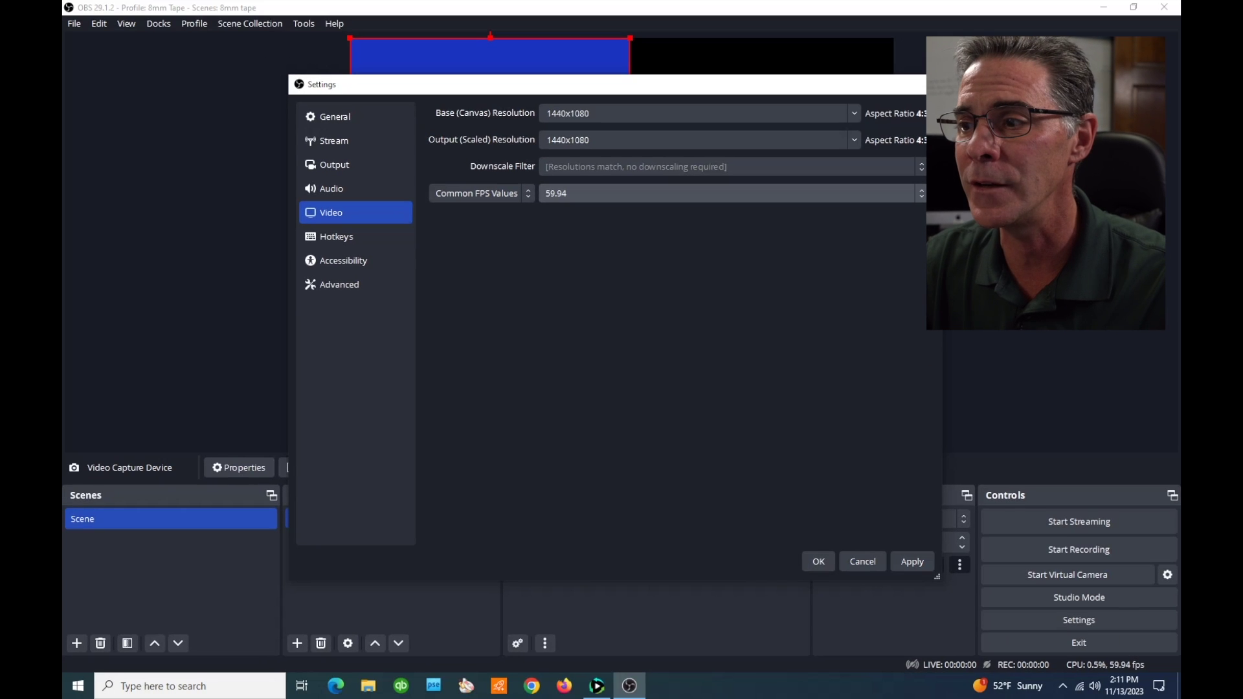
{"action": "left_click", "coordinate": [912, 562]}
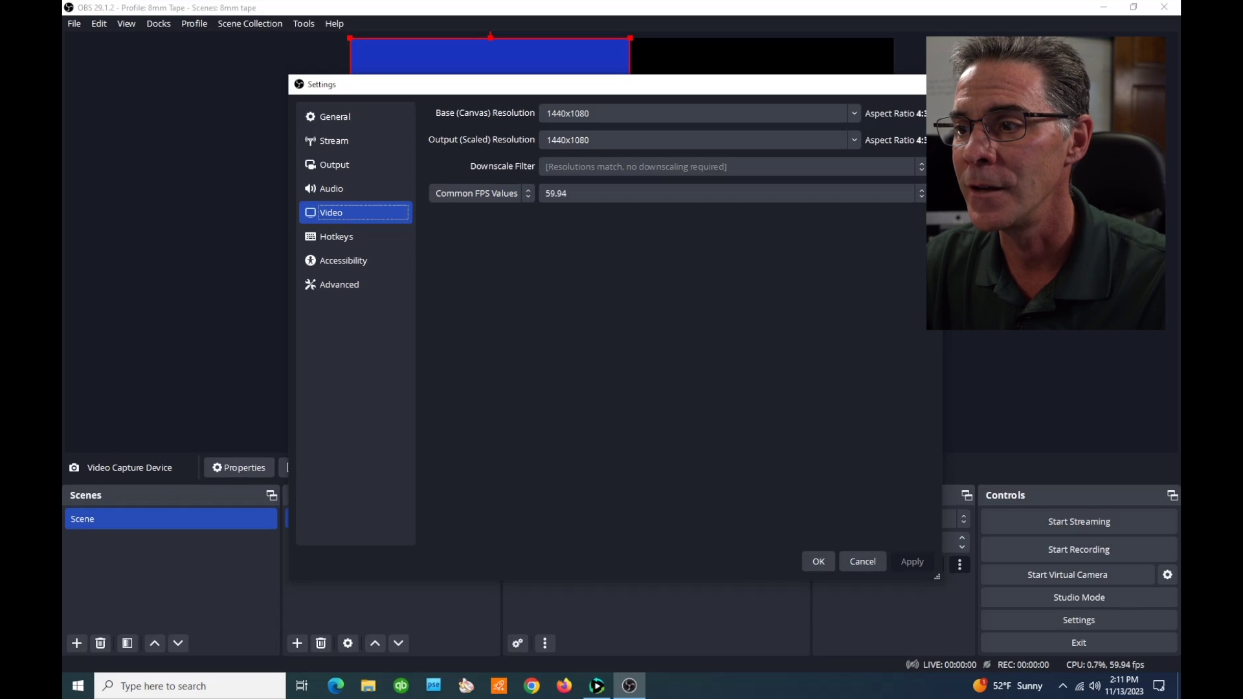
{"action": "left_click", "coordinate": [818, 561]}
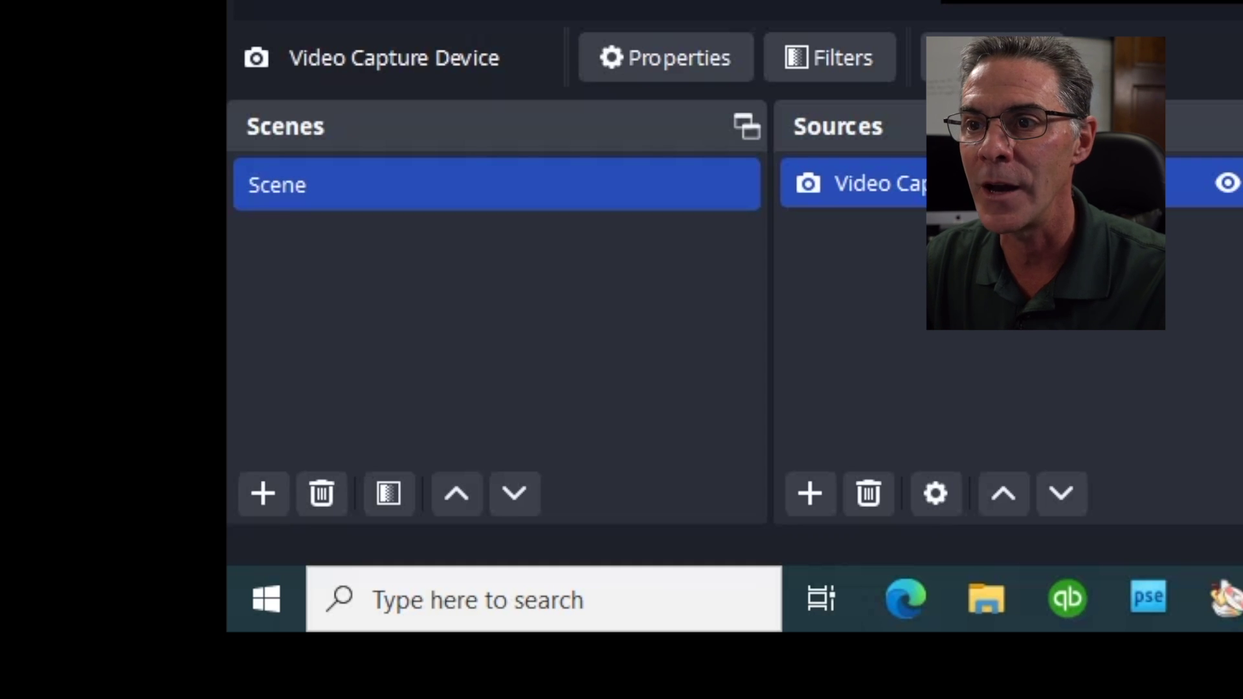
Add an empty scene named '8mm tape', then reselect the original Scene.
{"action": "left_click", "coordinate": [263, 493]}
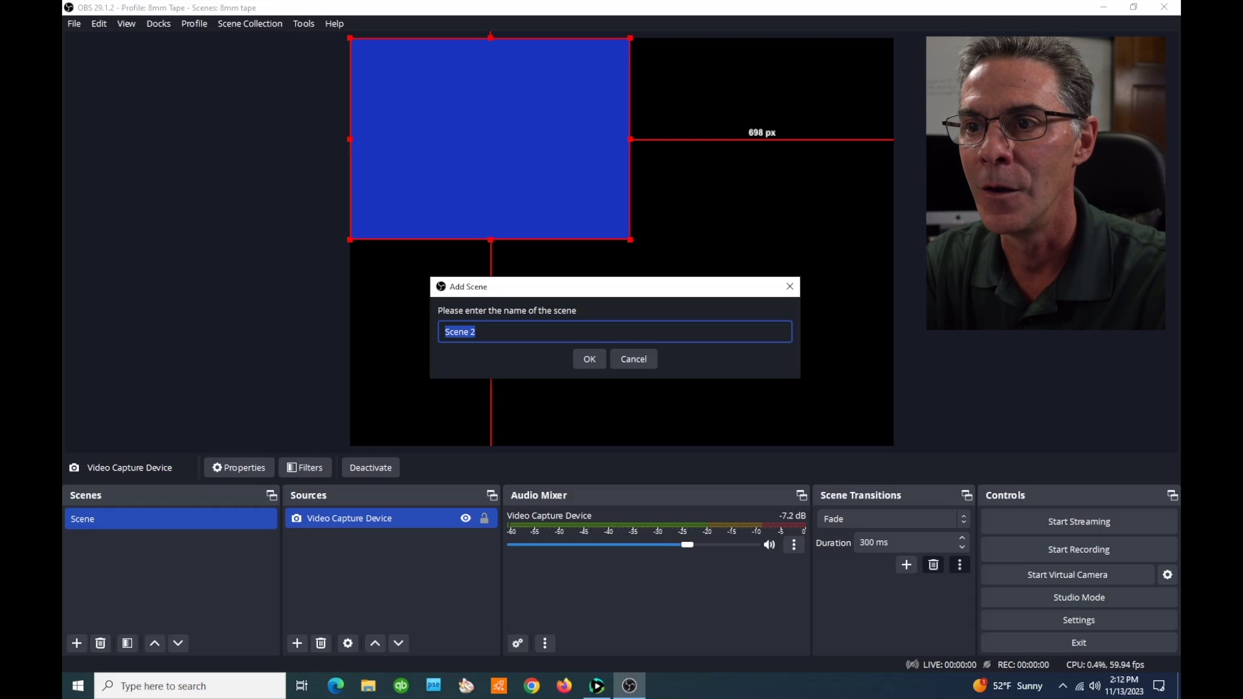
{"action": "type", "text": "8mm tape"}
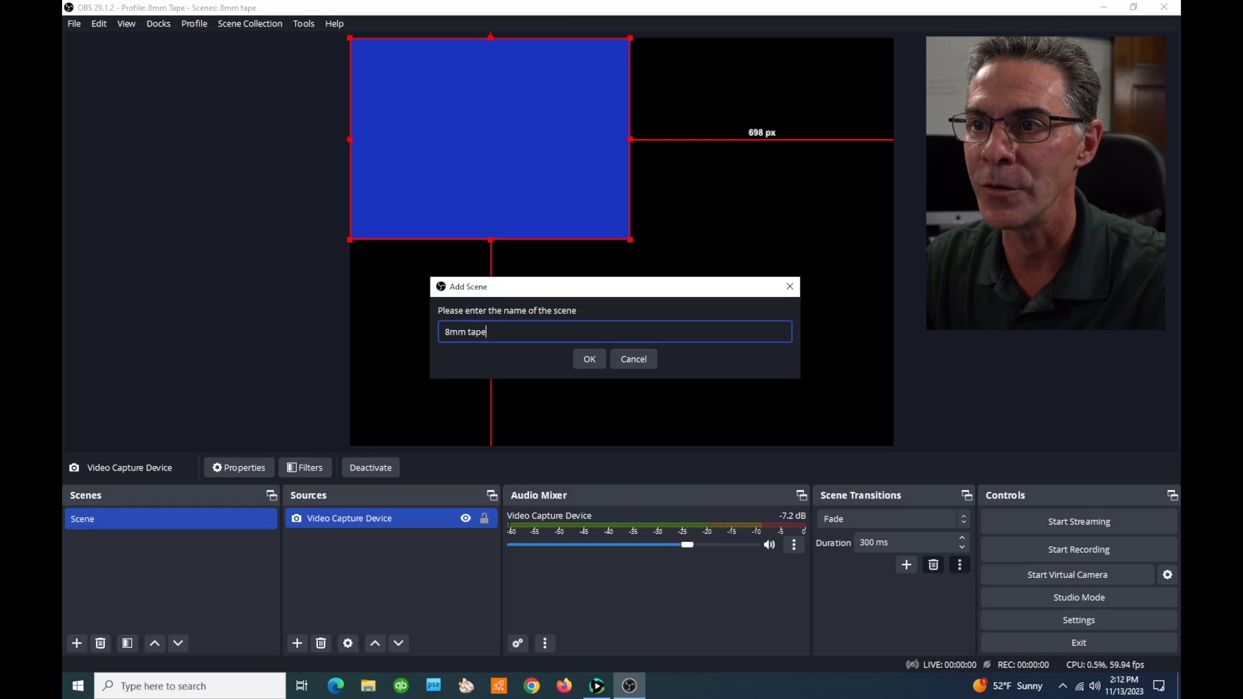
{"action": "key", "text": "Return"}
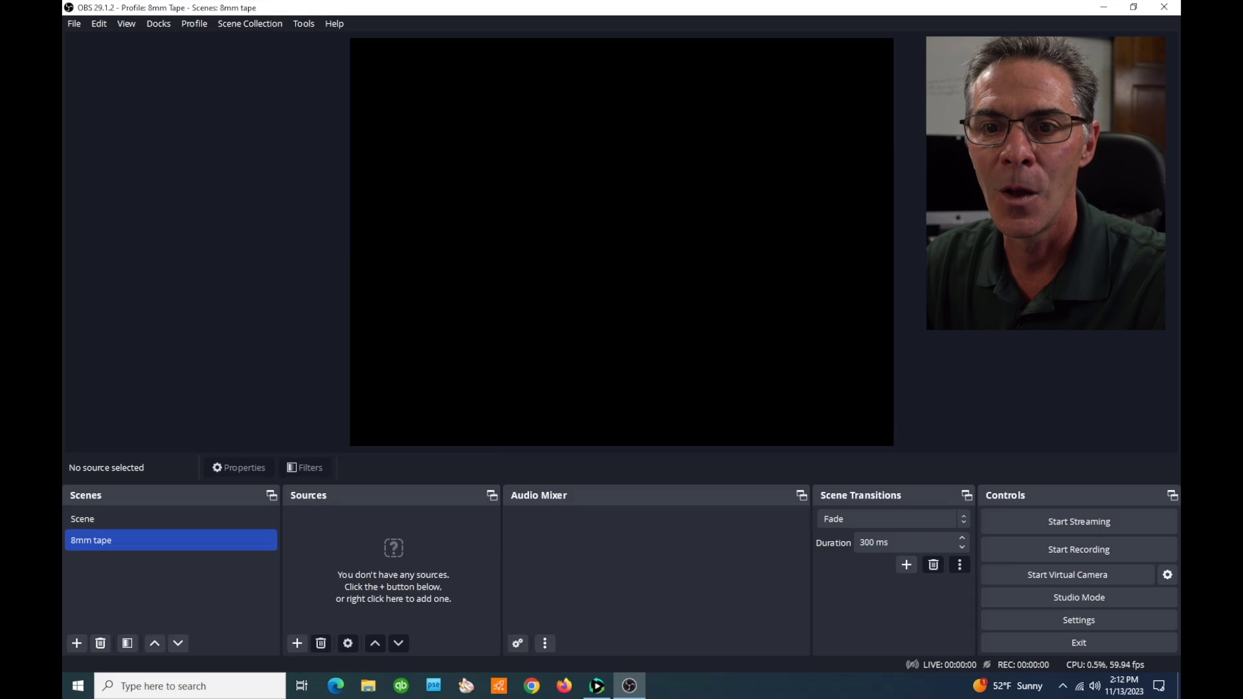
{"action": "left_click", "coordinate": [170, 519]}
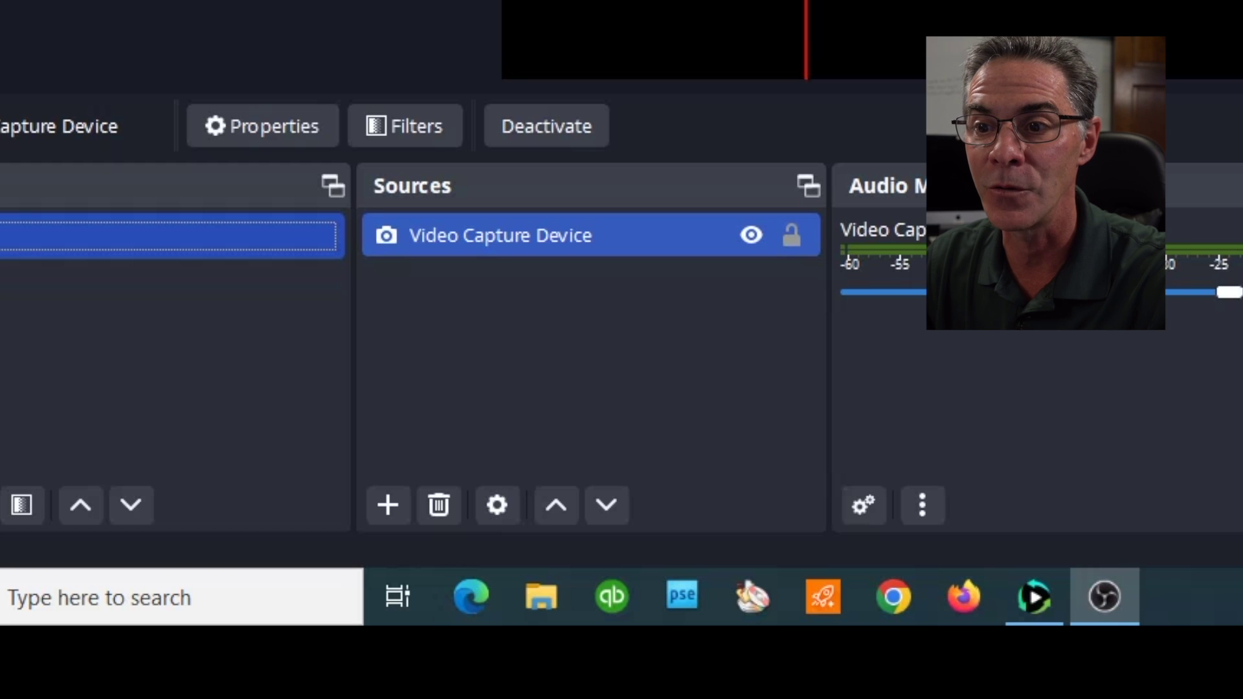
Open the Video Capture Device properties and keep GV-USB2, Analog Capture as the device.
{"action": "double_click", "coordinate": [500, 235]}
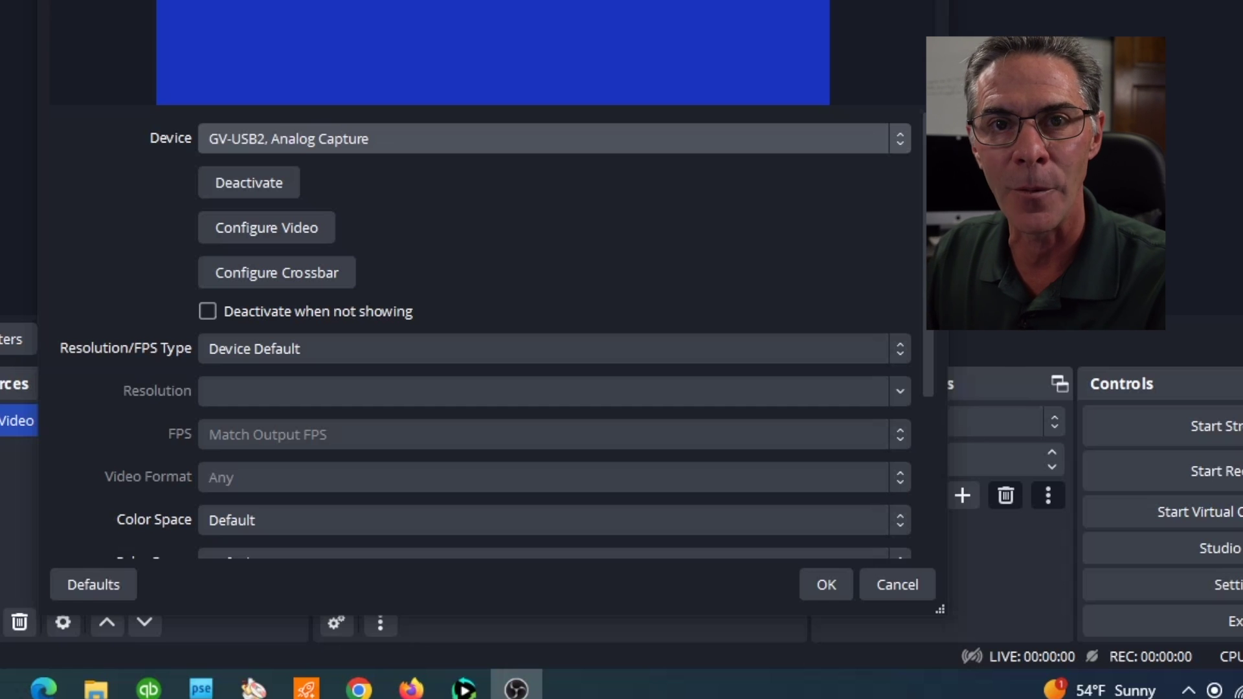
{"action": "key", "text": "alt+Down"}
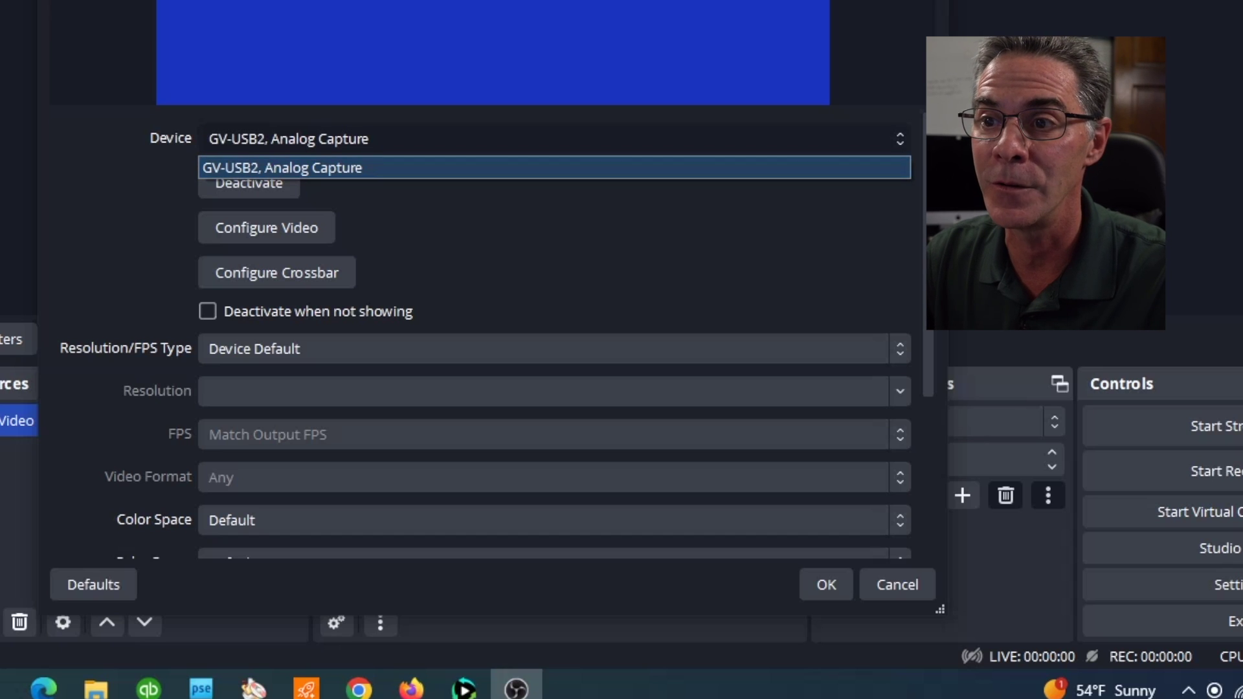
{"action": "key", "text": "Return"}
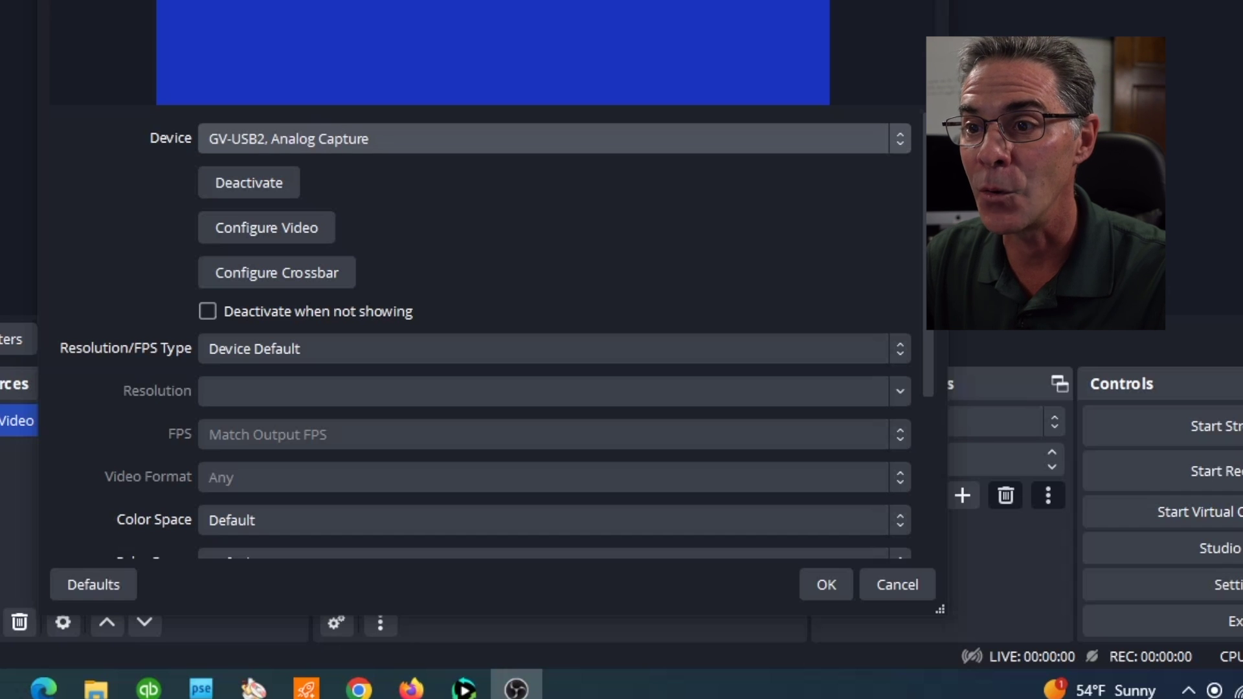
{"action": "scroll", "coordinate": [554, 337], "scroll_direction": "down", "scroll_amount": 1}
{"action": "scroll", "coordinate": [554, 336], "scroll_direction": "up", "scroll_amount": 1}
{"action": "scroll", "coordinate": [486, 334], "scroll_direction": "down", "scroll_amount": 2}
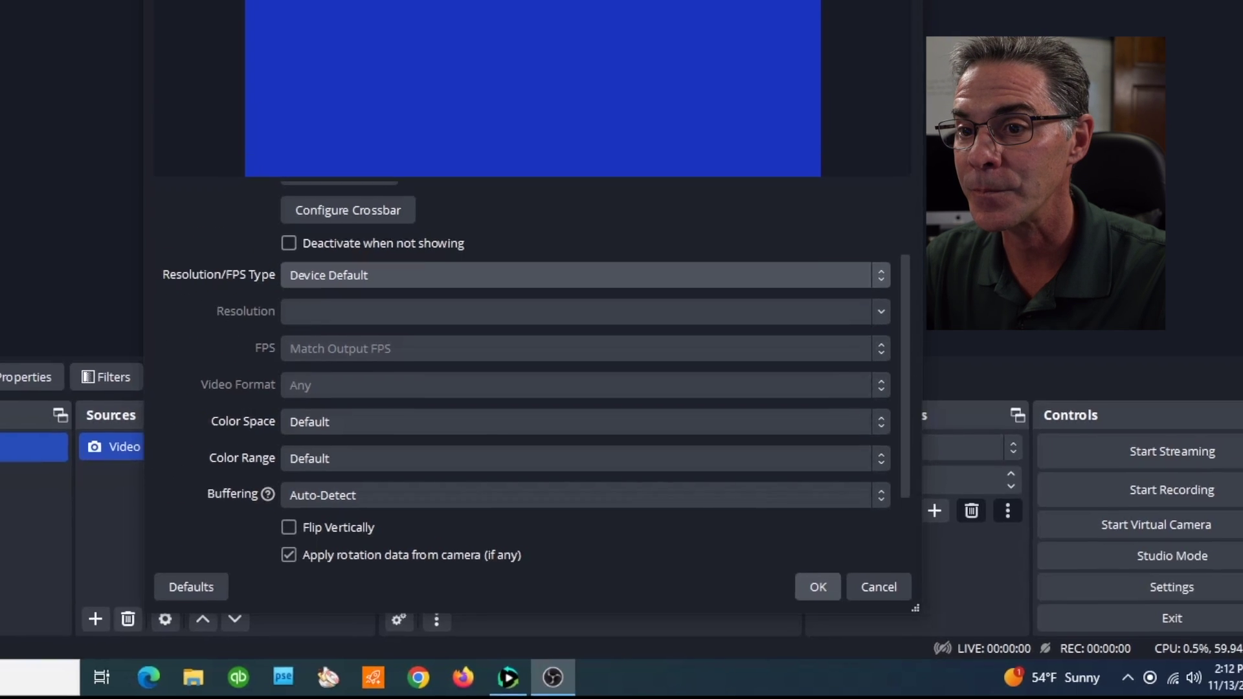
Keep the capture device settings and set the source's deinterlacing to Yadif 2x, top field first.
{"action": "left_click", "coordinate": [826, 584]}
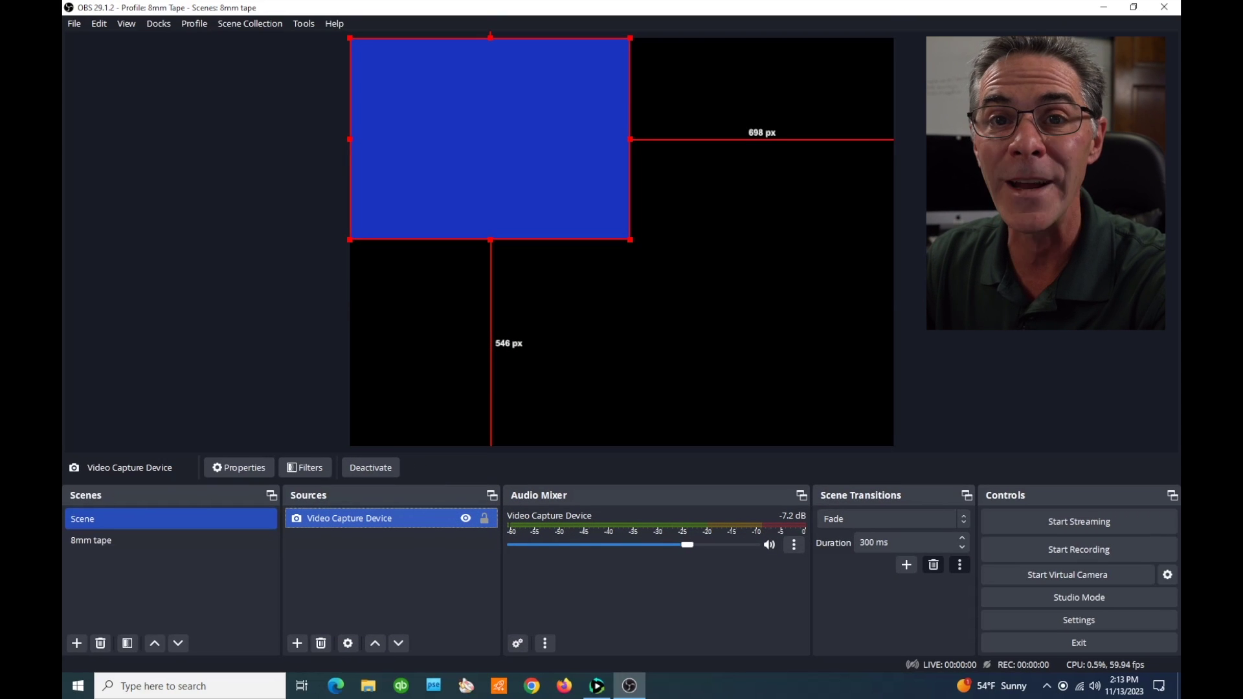
{"action": "right_click", "coordinate": [357, 517]}
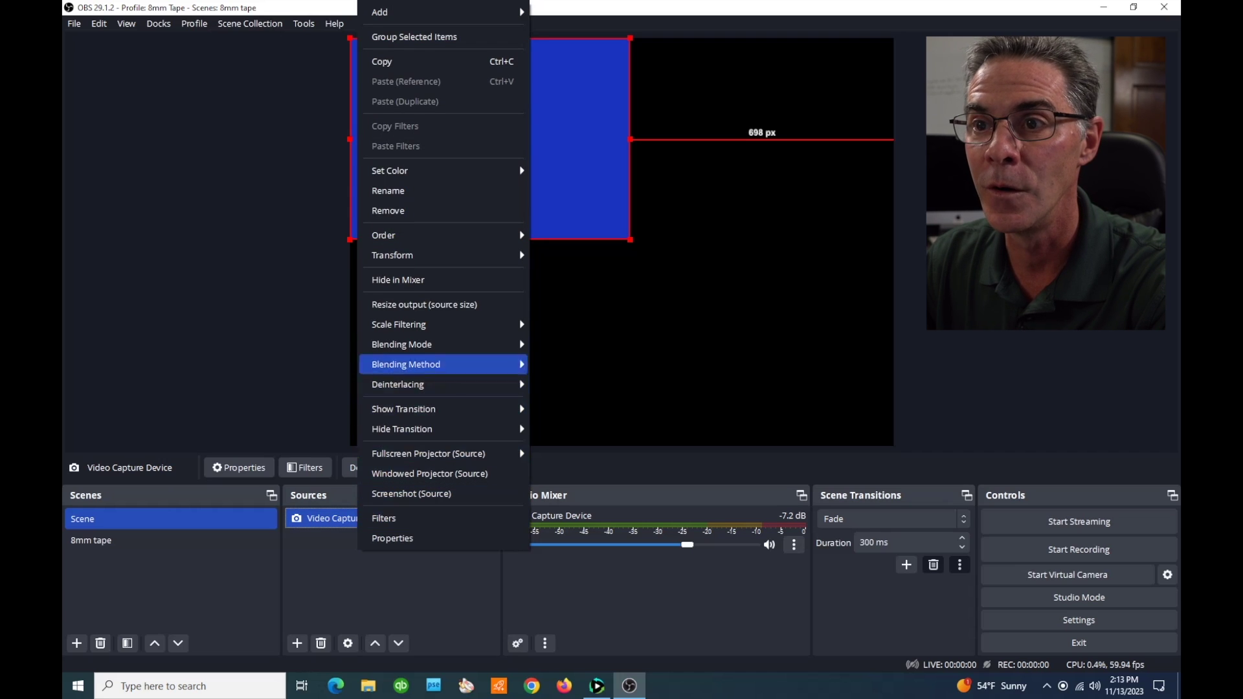
{"action": "mouse_move", "coordinate": [392, 255]}
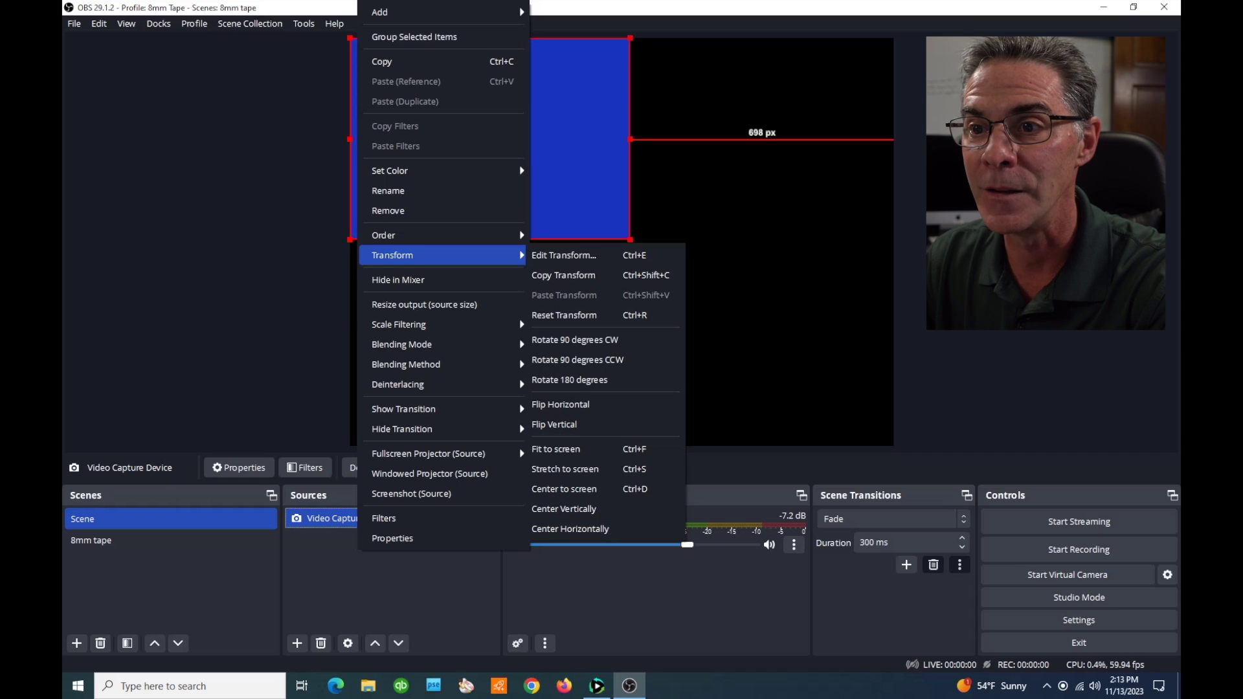
{"action": "mouse_move", "coordinate": [415, 385]}
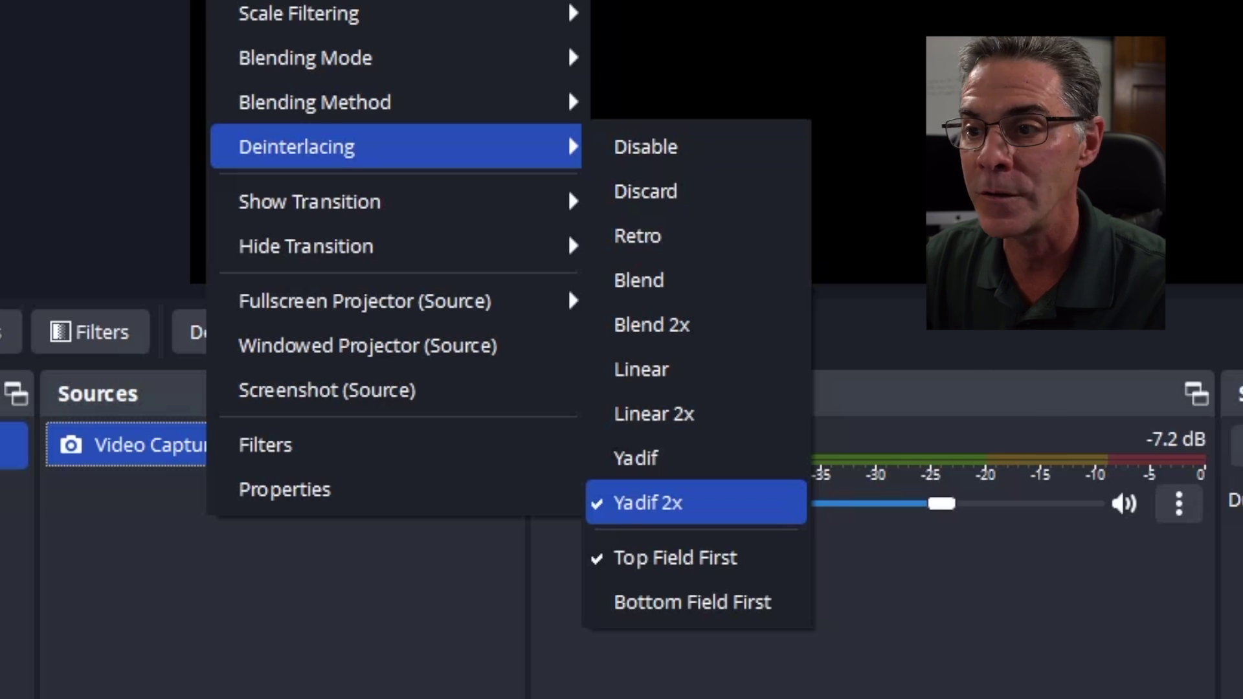
{"action": "left_click", "coordinate": [647, 502]}
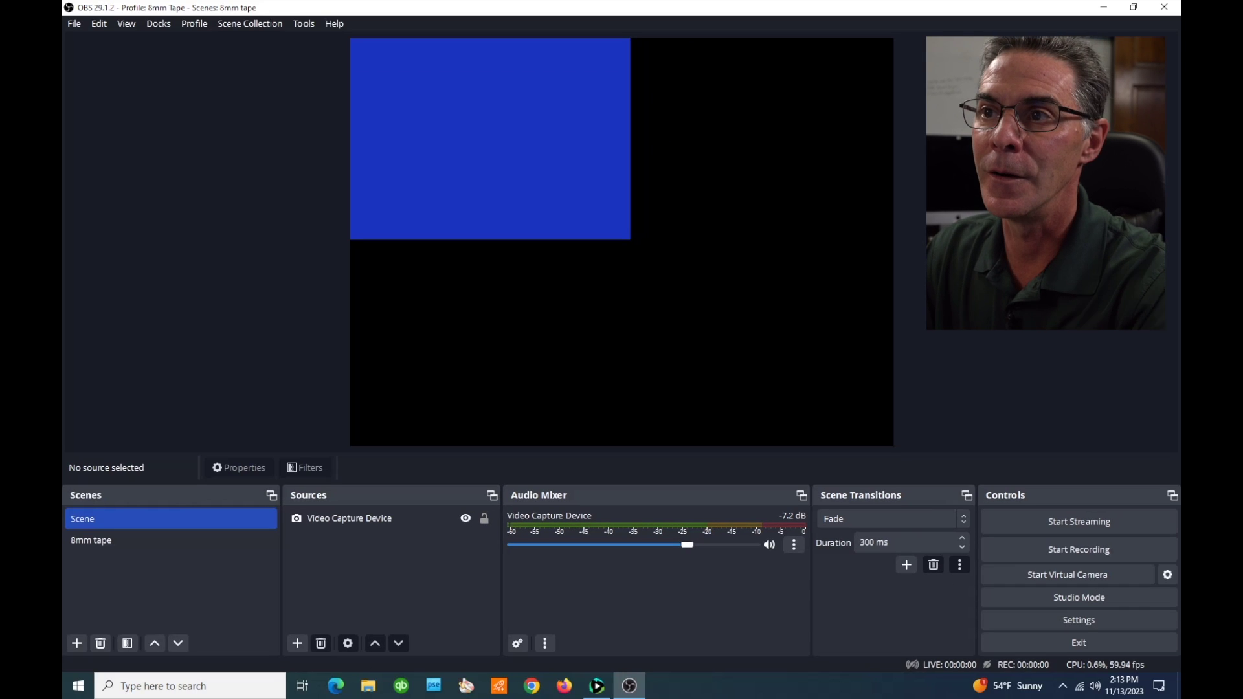
Select the Video Capture Device source and stretch it to fill the whole canvas.
{"action": "left_click", "coordinate": [490, 138]}
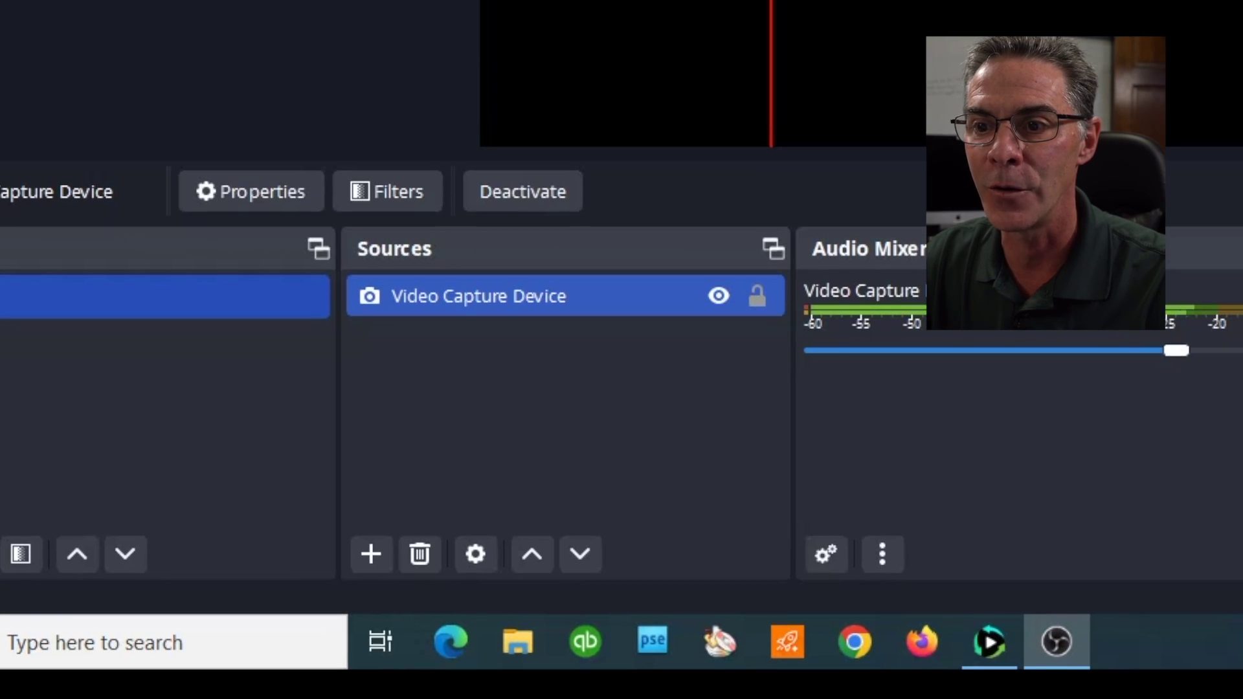
{"action": "right_click", "coordinate": [485, 295]}
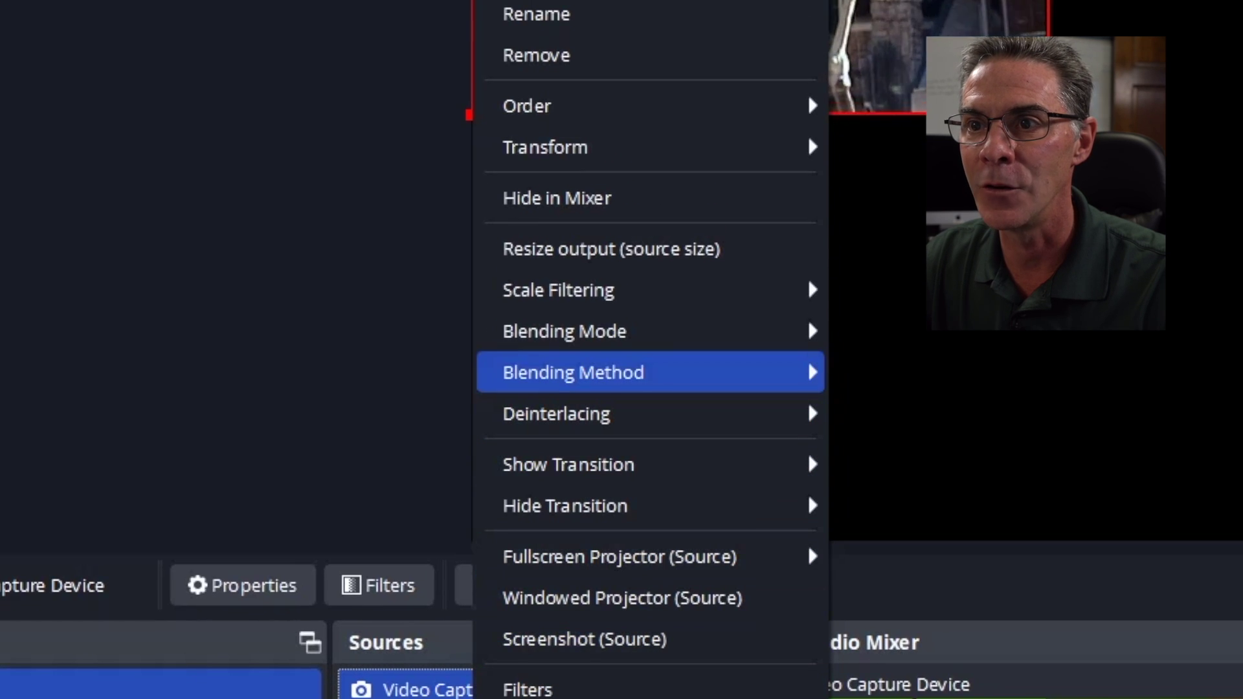
{"action": "mouse_move", "coordinate": [648, 147]}
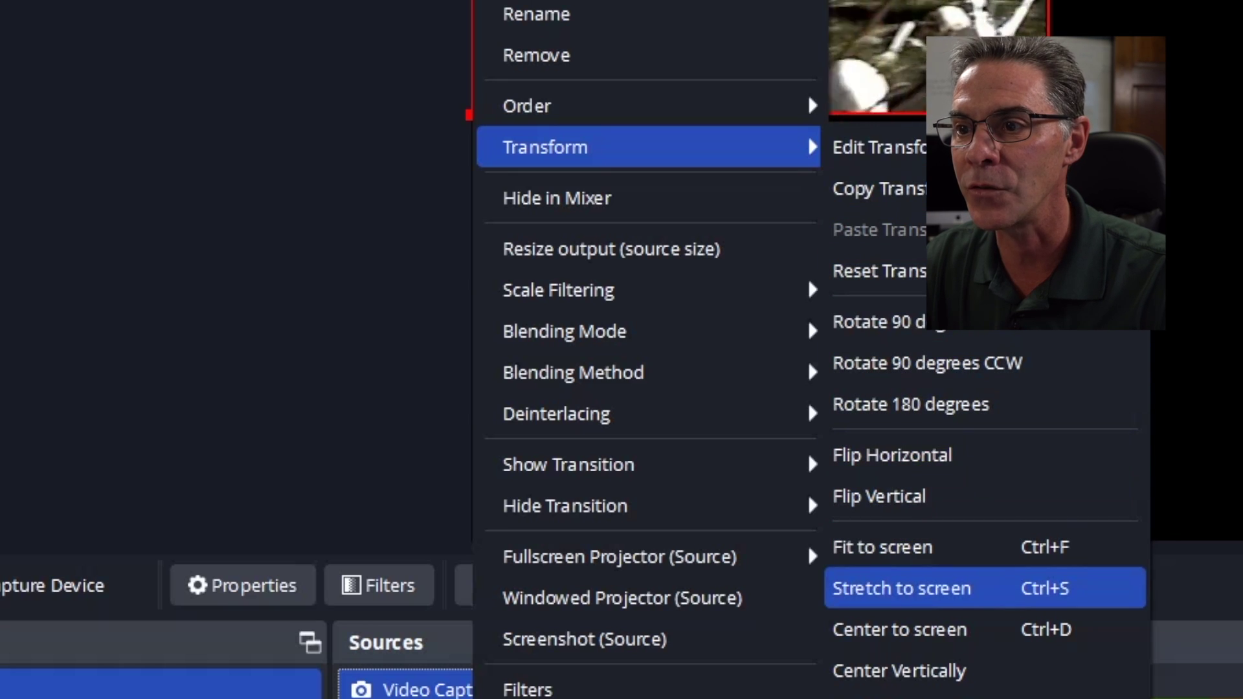
{"action": "left_click", "coordinate": [906, 588]}
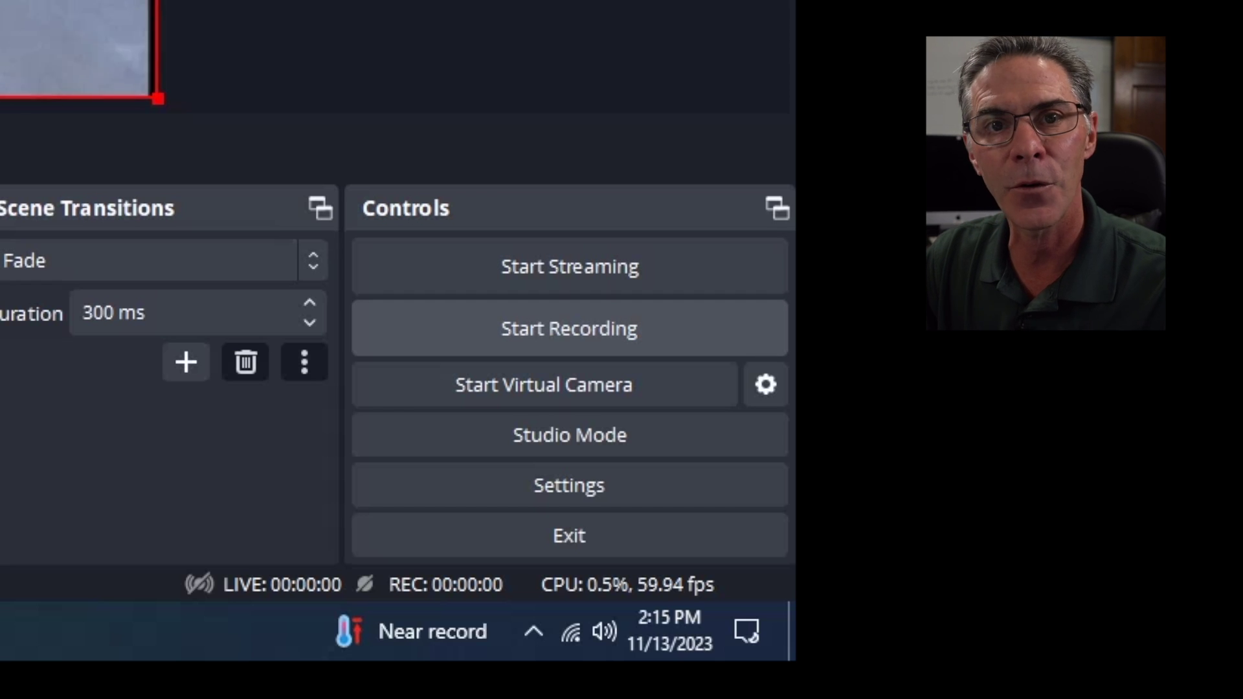
Record a few seconds of the tape as a test, stopping it with Ctrl+F10.
{"action": "left_click", "coordinate": [569, 329]}
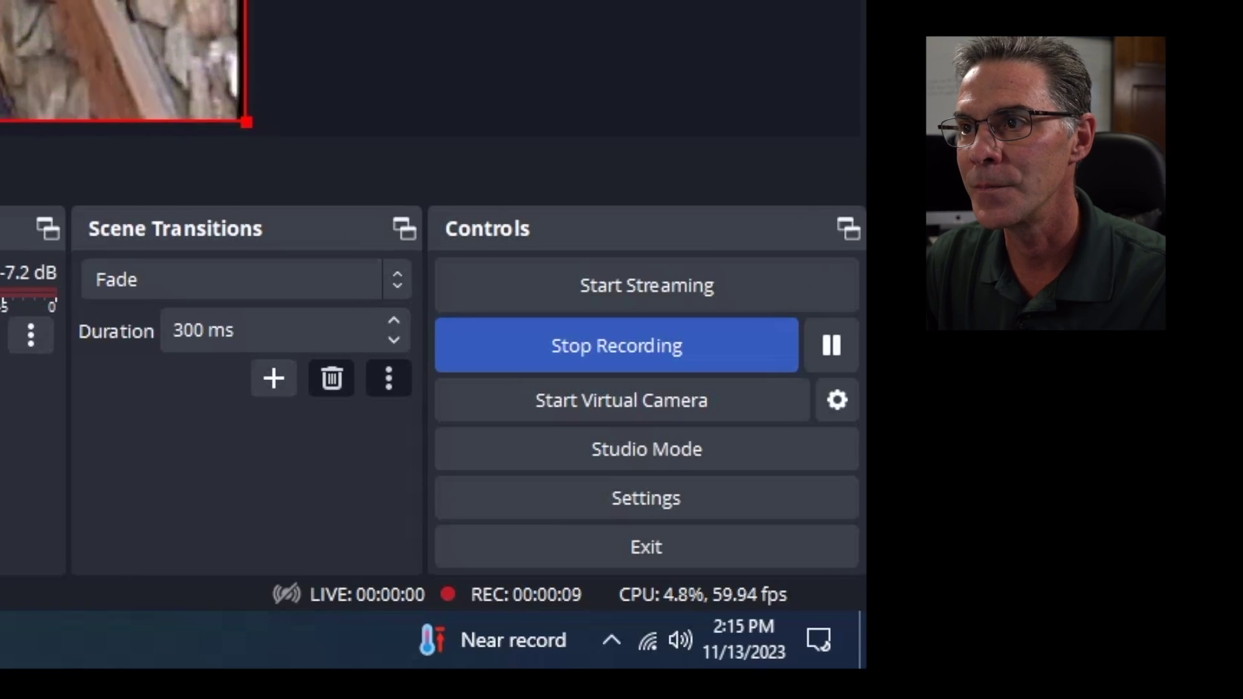
{"action": "key", "text": "ctrl+F10"}
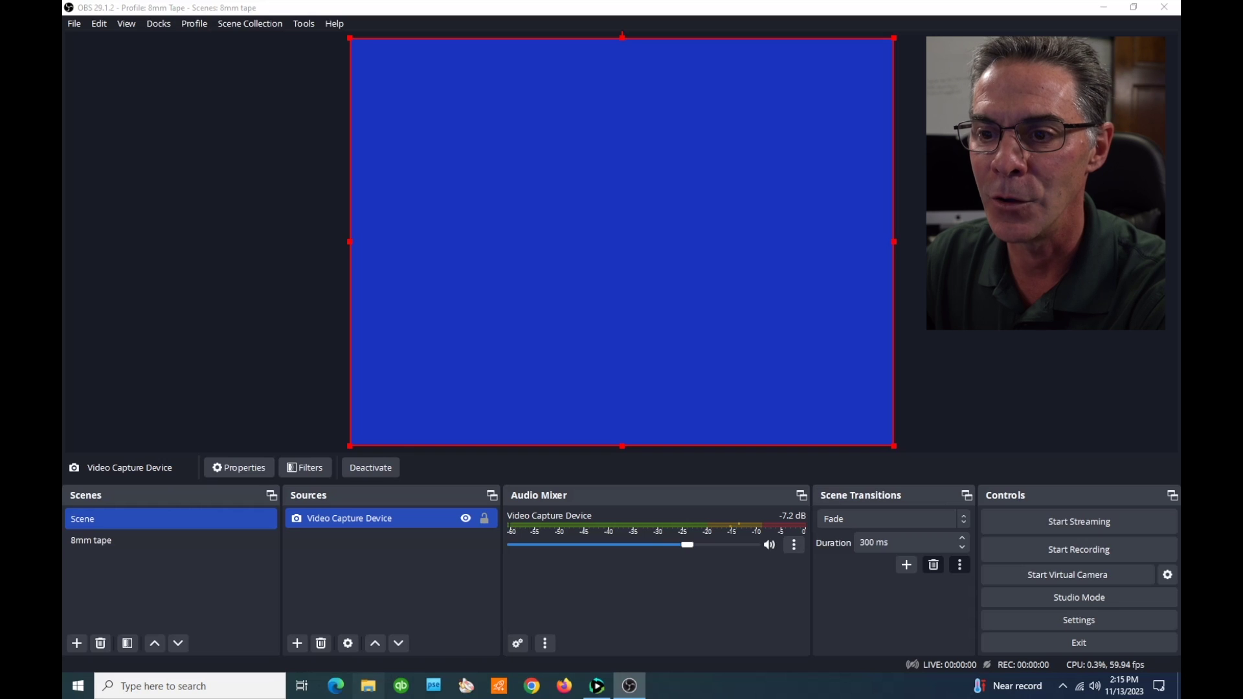
{"action": "left_click", "coordinate": [368, 685]}
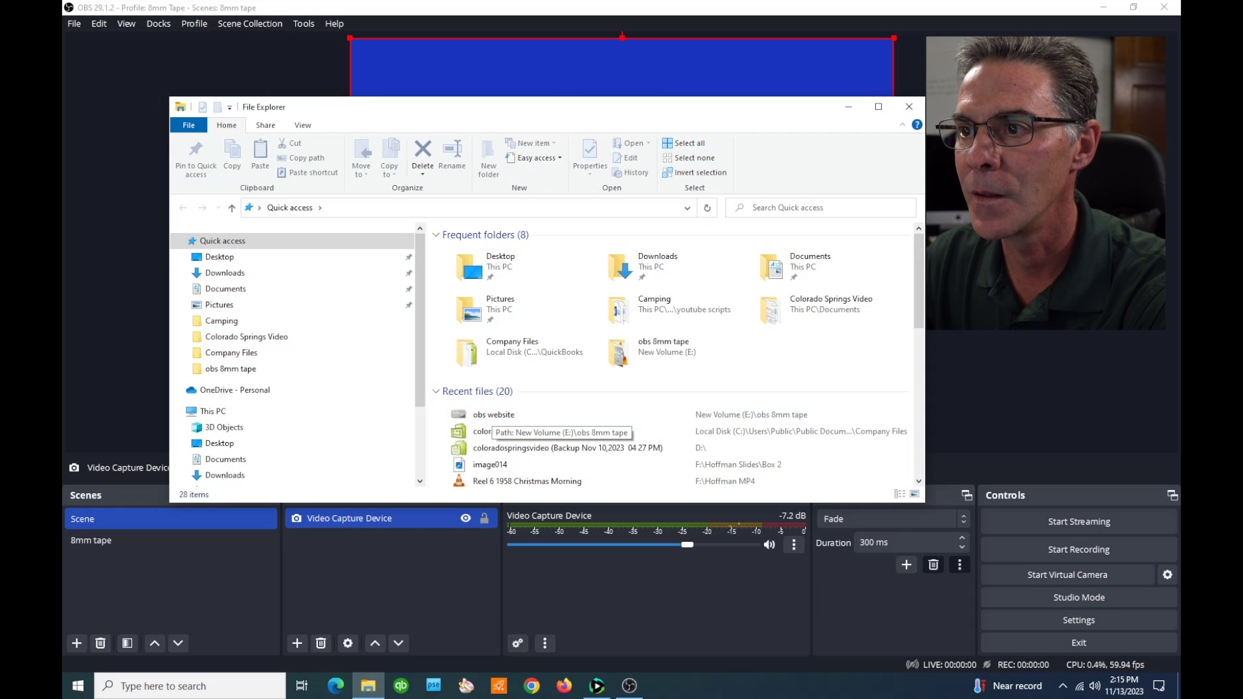
{"action": "double_click", "coordinate": [654, 346]}
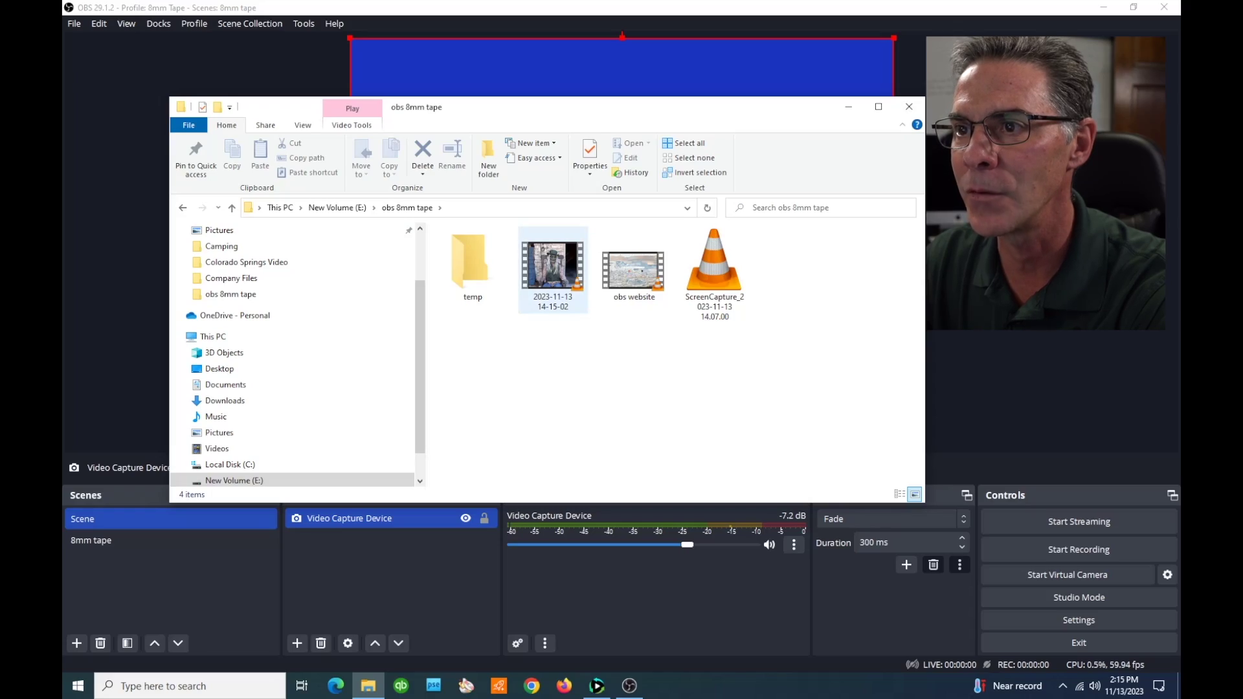
{"action": "double_click", "coordinate": [537, 301]}
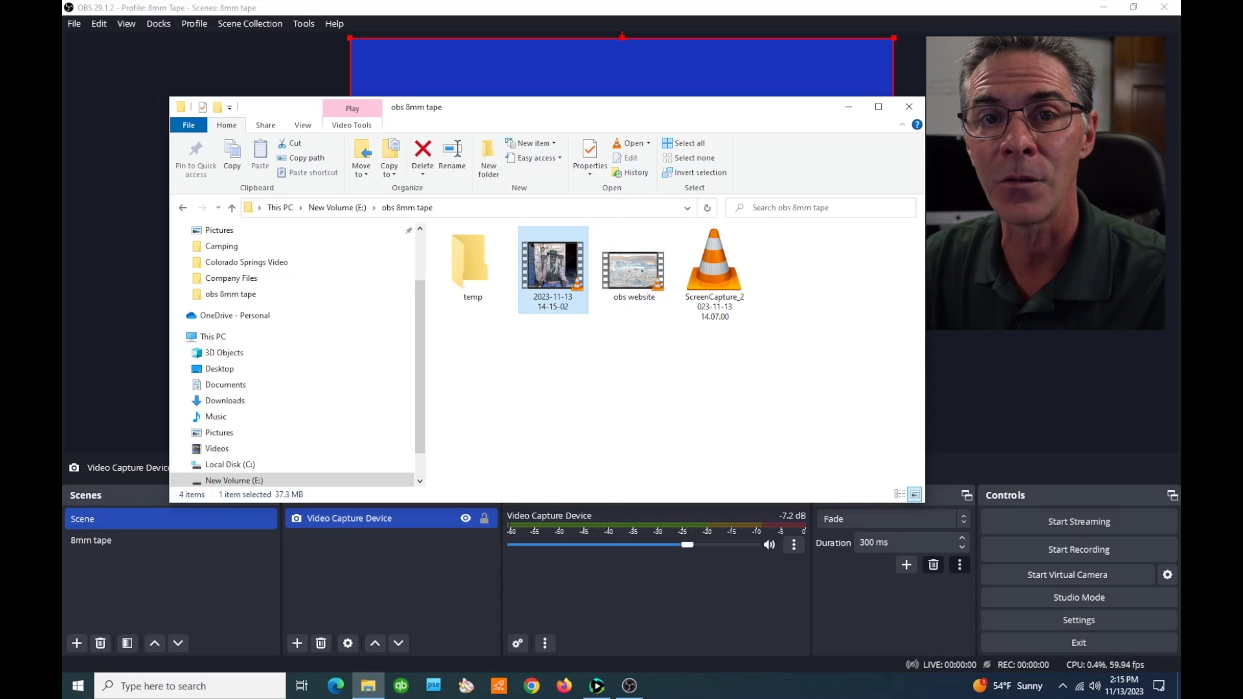
{"action": "key", "text": "alt+Tab"}
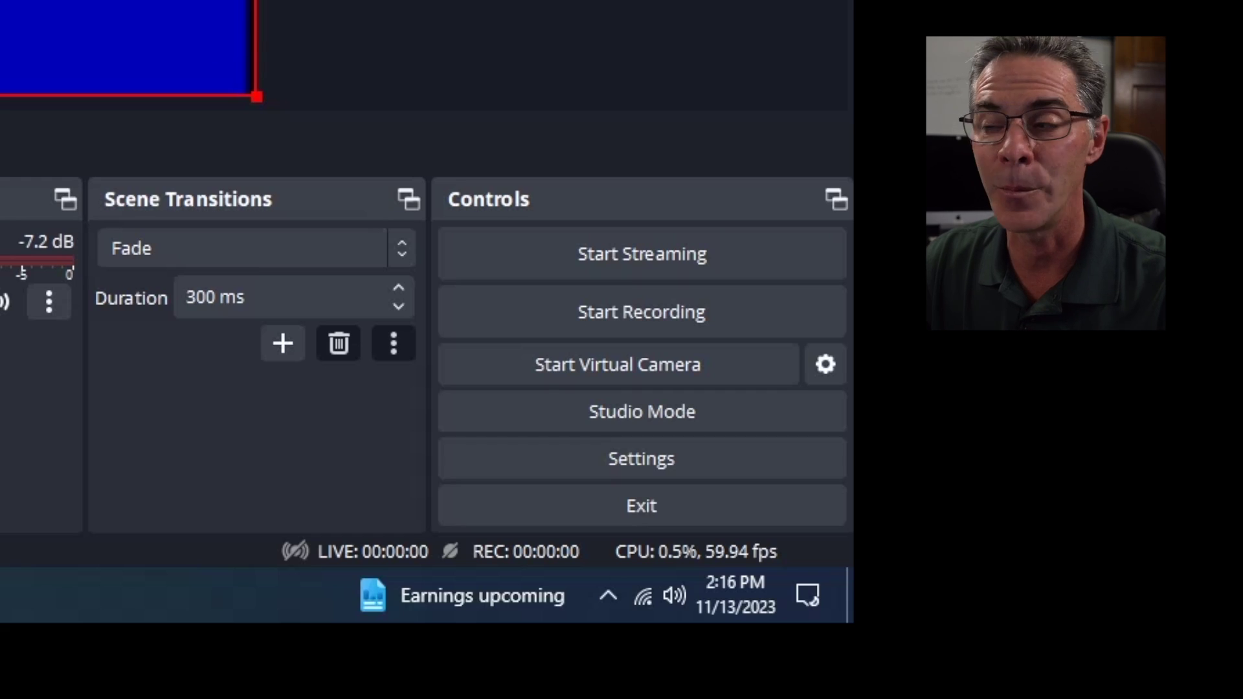
{"action": "left_click", "coordinate": [640, 312]}
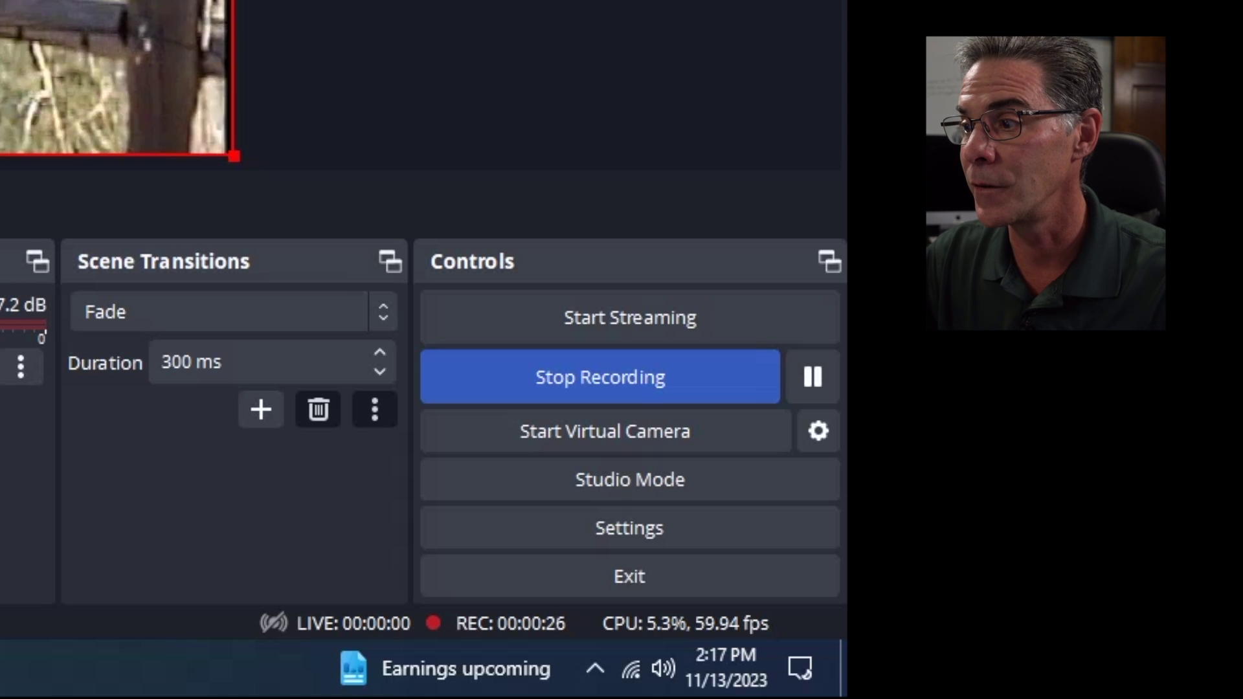
{"action": "left_click", "coordinate": [599, 377]}
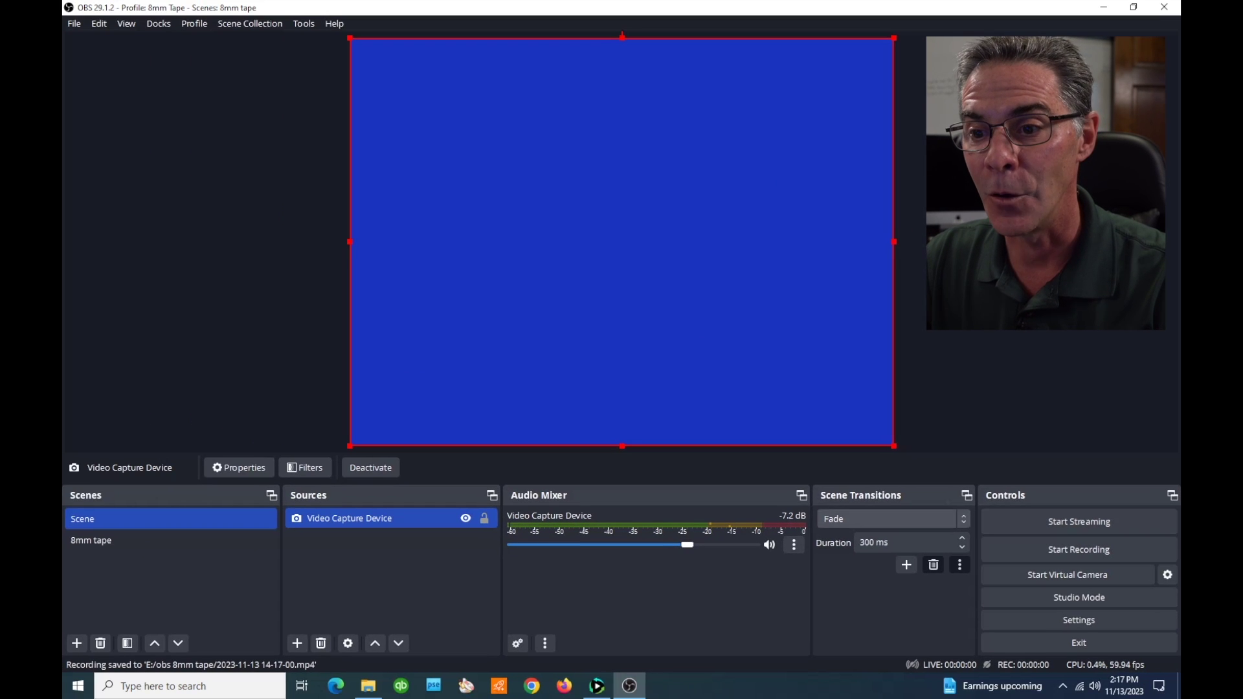
{"action": "key", "text": "alt+Tab"}
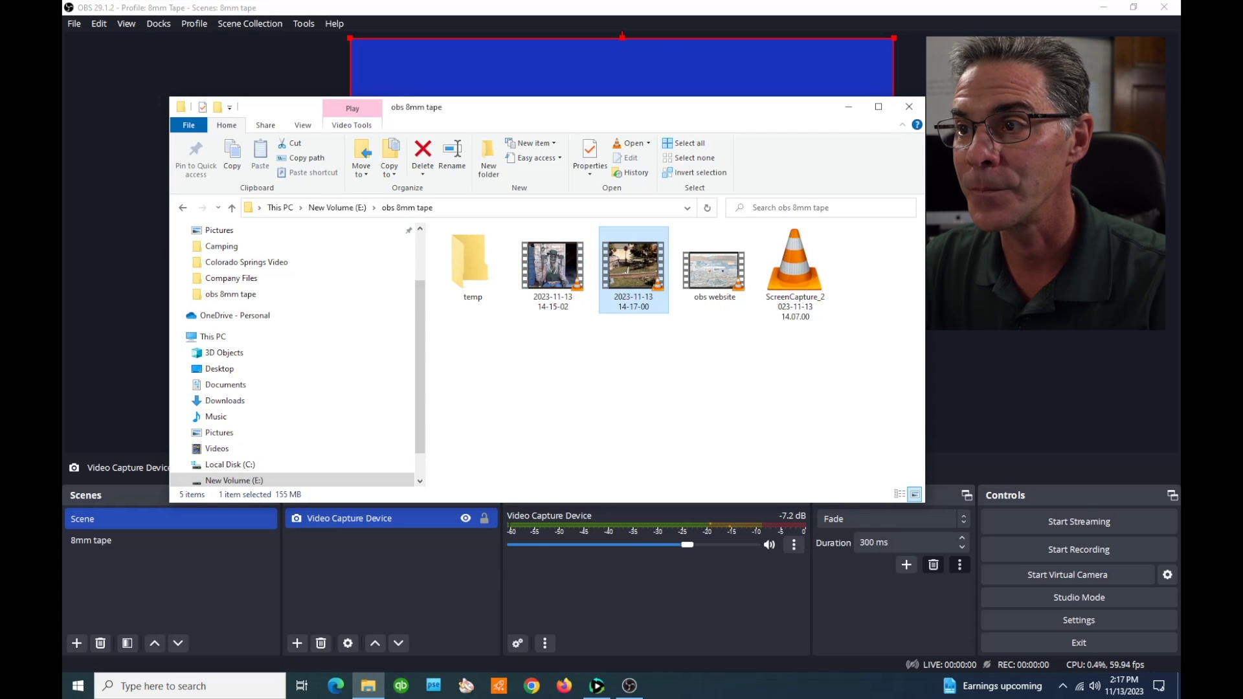
{"action": "key", "text": "Return"}
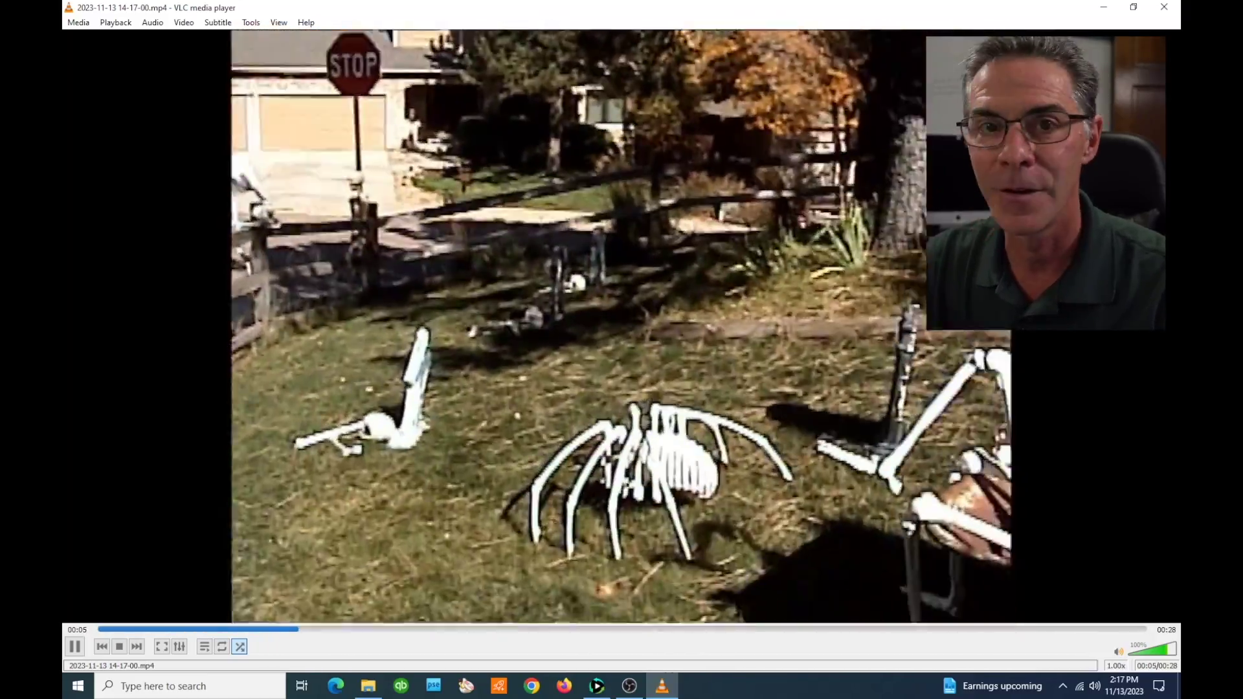
Turn the system volume down to mute the VLC playback.
{"action": "key", "text": "XF86AudioLowerVolume"}
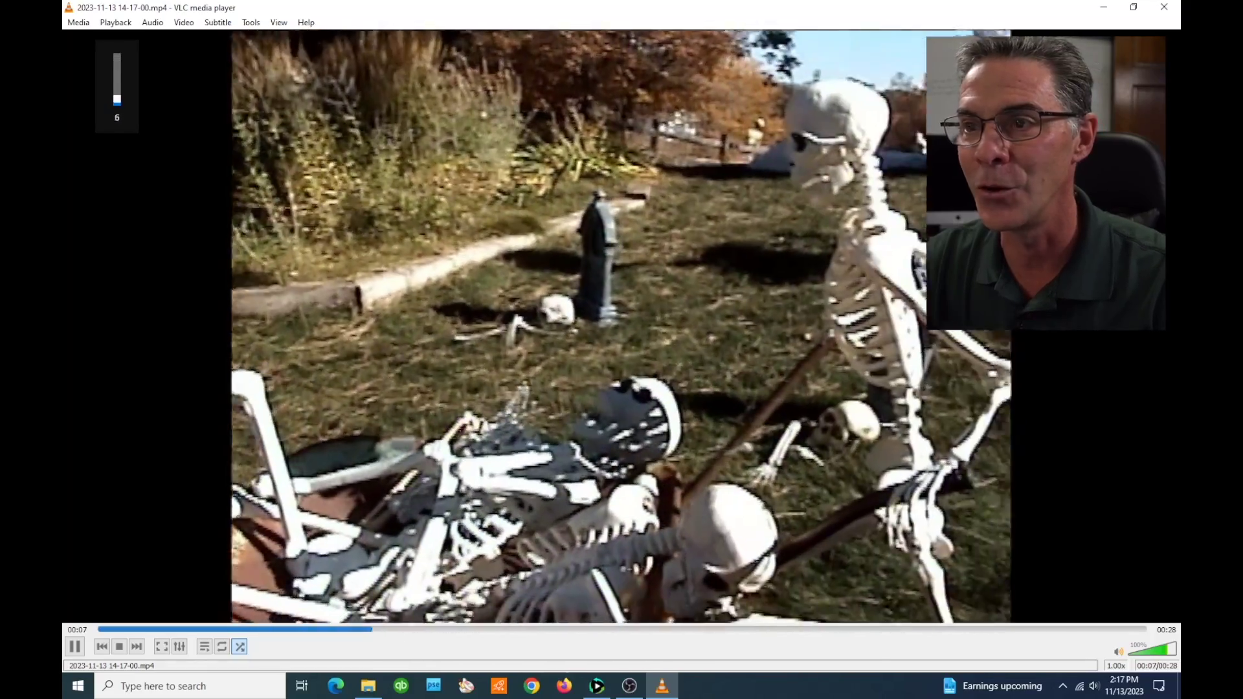
{"action": "key", "text": "XF86AudioLowerVolume"}
{"action": "key", "text": "XF86AudioLowerVolume"}
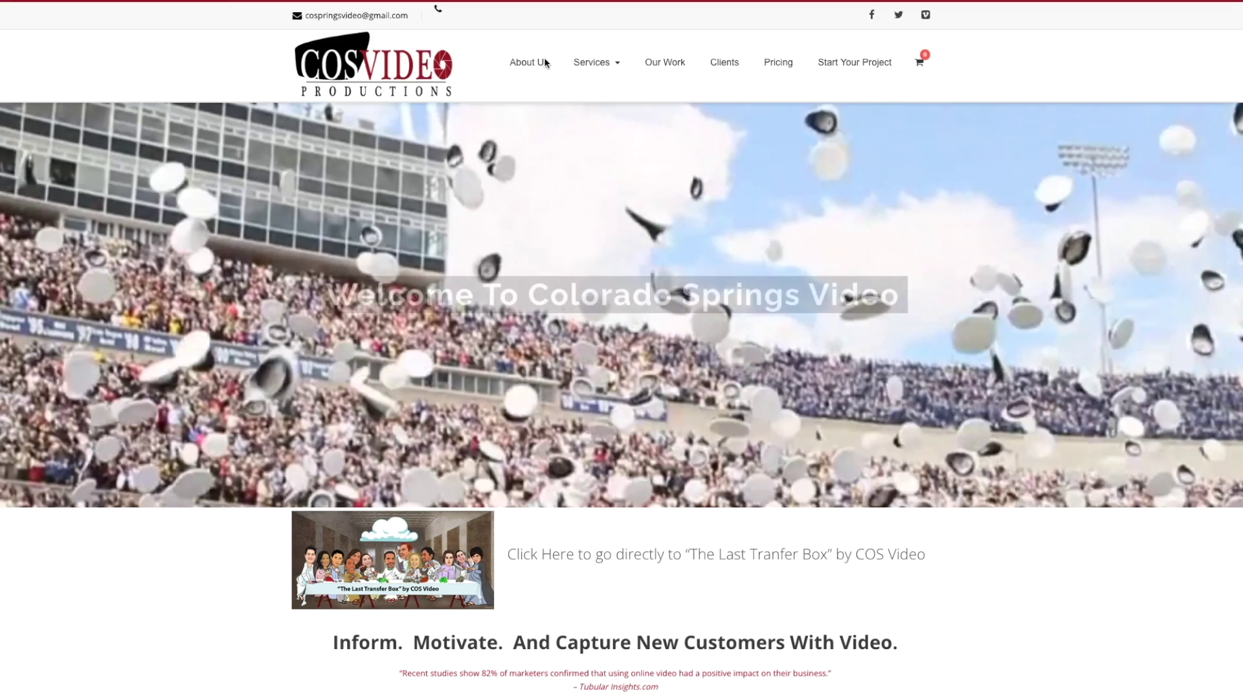
Go to Services > Digital Media Transfers and scroll down to its order form.
{"action": "mouse_move", "coordinate": [591, 62]}
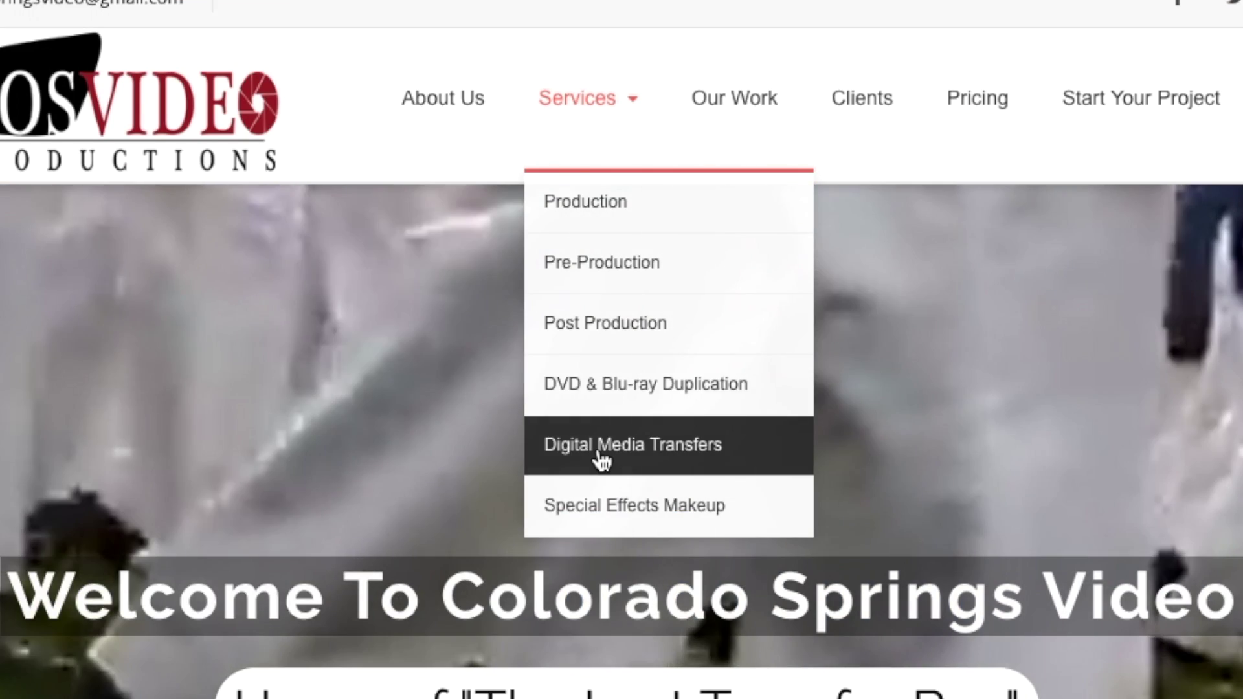
{"action": "left_click", "coordinate": [601, 461]}
{"action": "scroll", "coordinate": [601, 461], "scroll_direction": "down", "scroll_amount": 20}
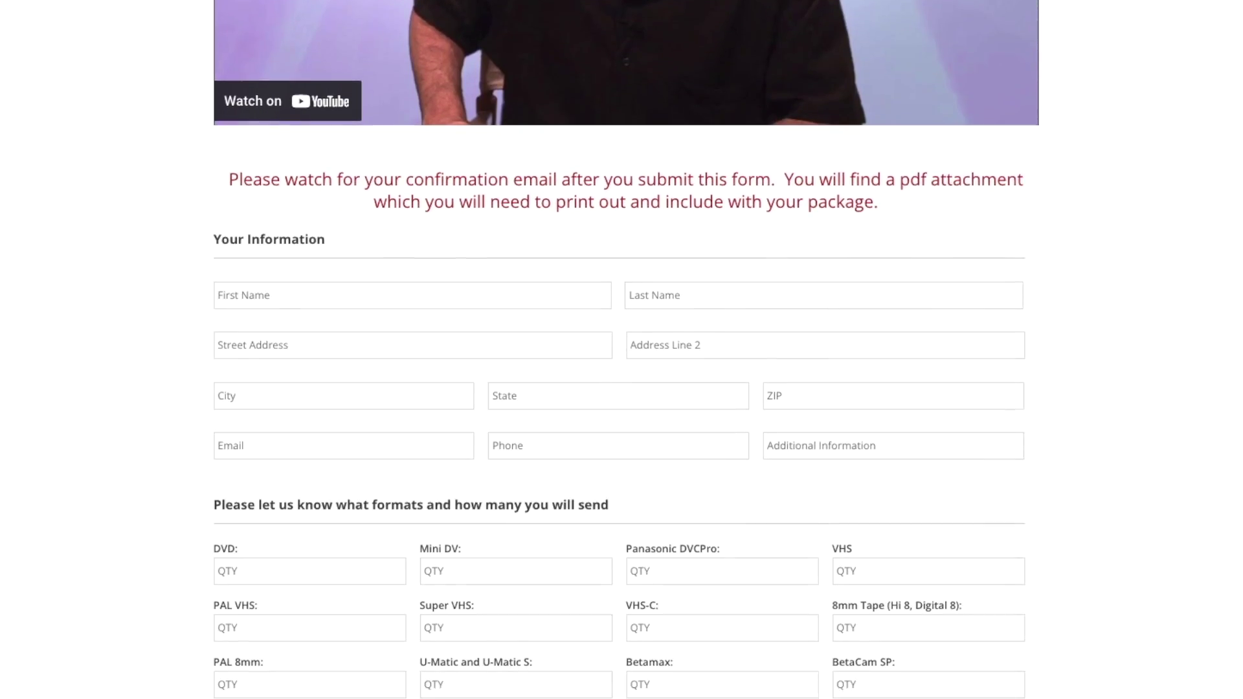